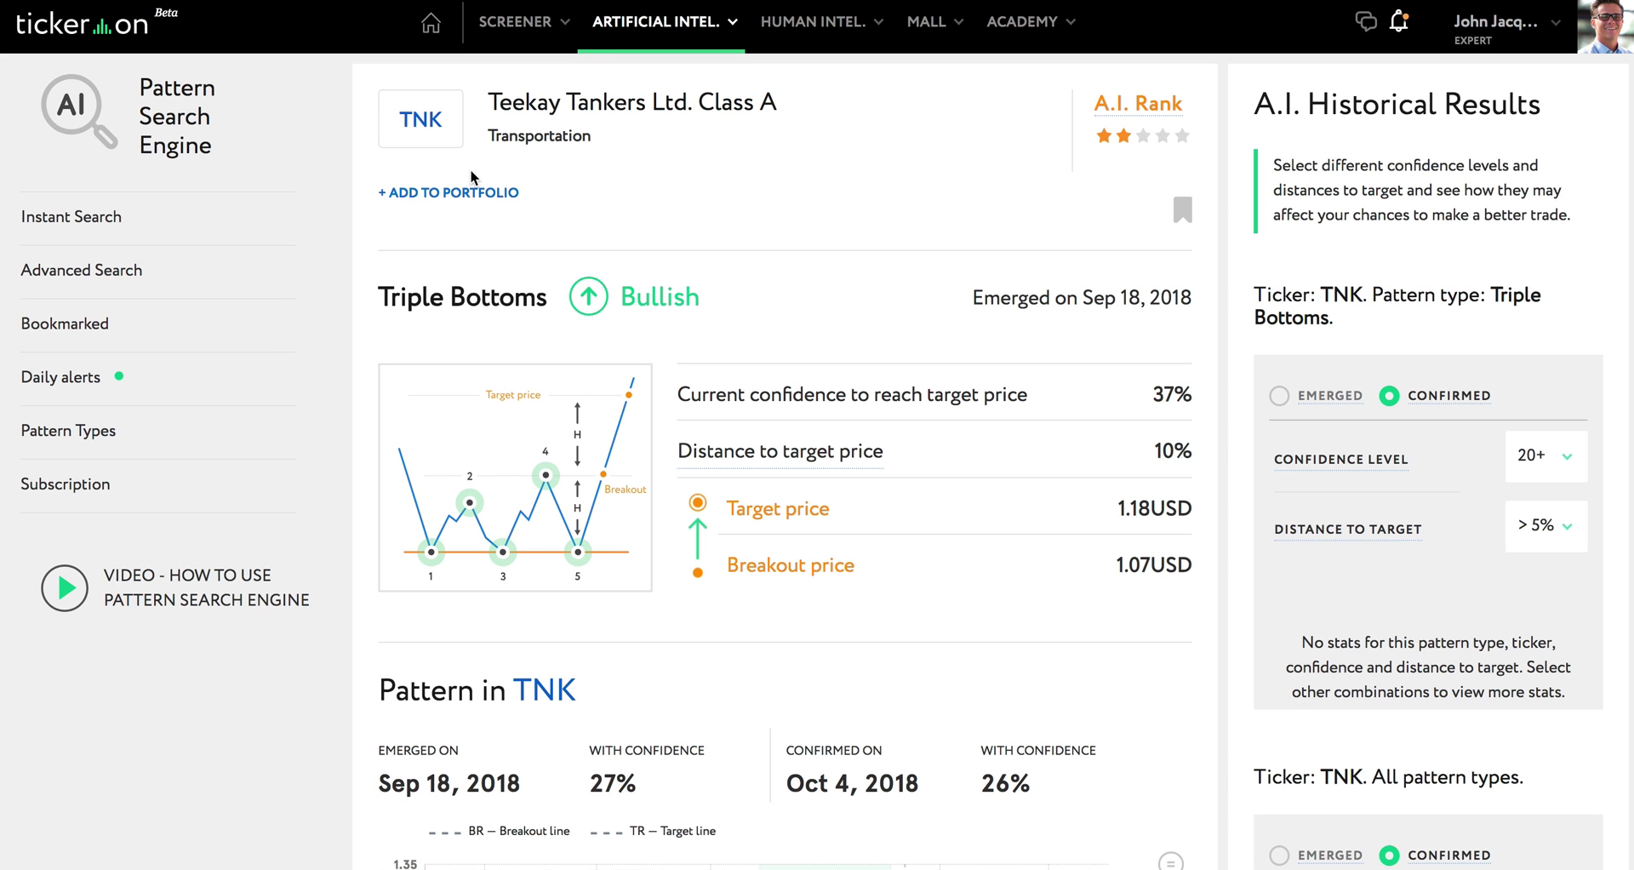
Step: Scroll down the TNK Triple Bottoms page to its 'Pattern in TNK' chart with the TR and BR lines
{"action": "scroll", "coordinate": [472, 161], "scroll_direction": "down", "scroll_amount": 3}
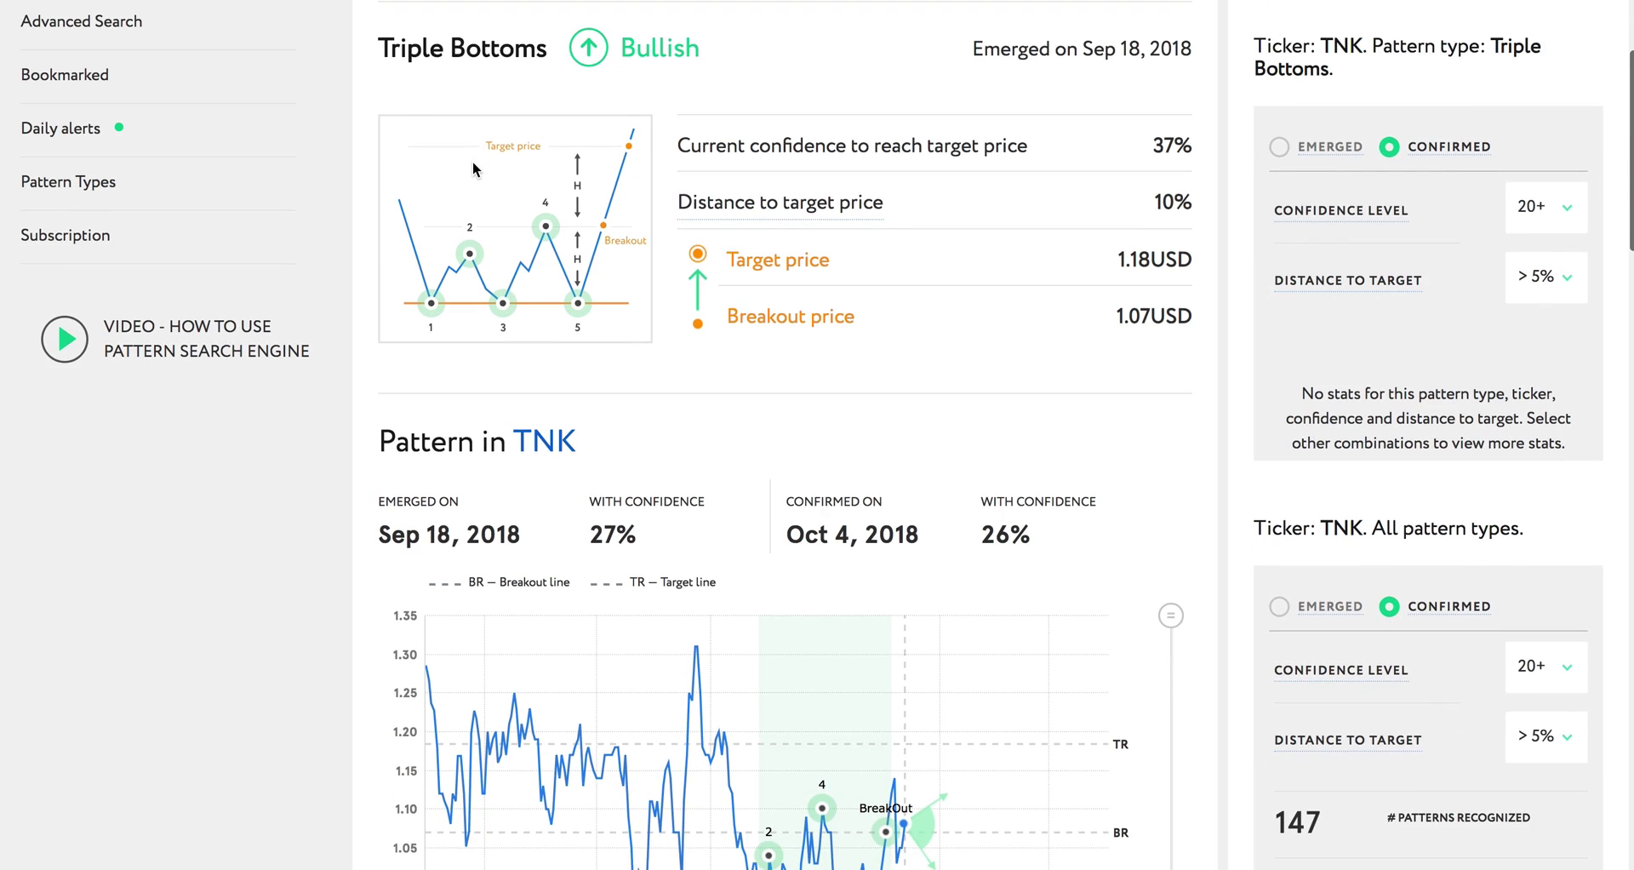
{"action": "scroll", "coordinate": [472, 161], "scroll_direction": "down", "scroll_amount": 5}
{"action": "scroll", "coordinate": [472, 161], "scroll_direction": "down", "scroll_amount": 2}
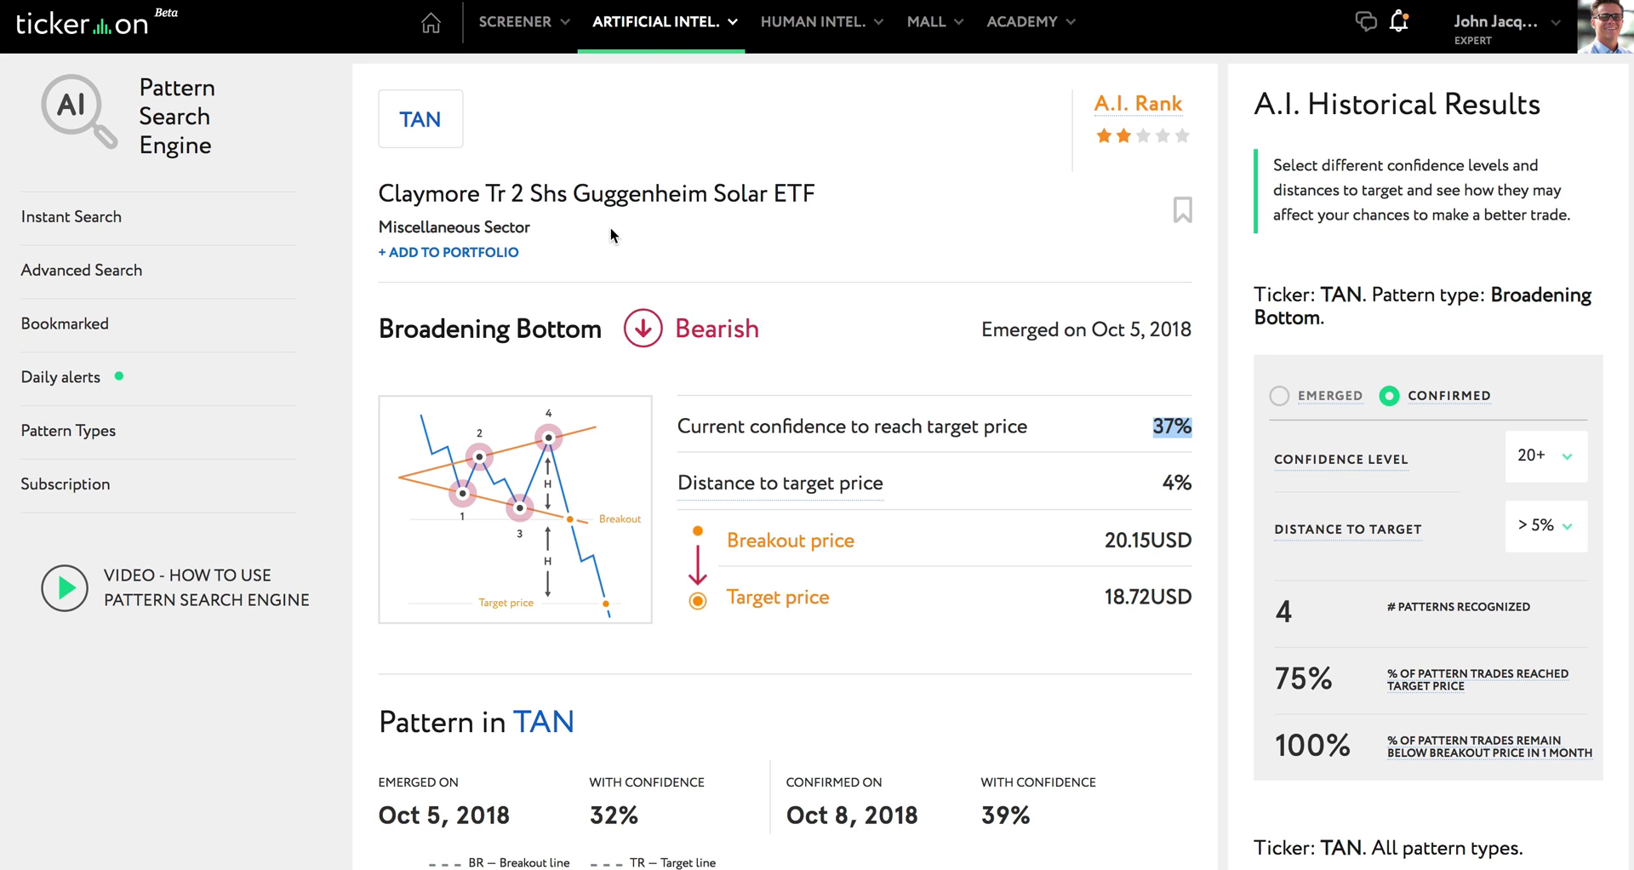
Step: Scroll through the TAN Broadening Bottom page and back up, then go to Instant Search
{"action": "scroll", "coordinate": [610, 227], "scroll_direction": "down", "scroll_amount": 2}
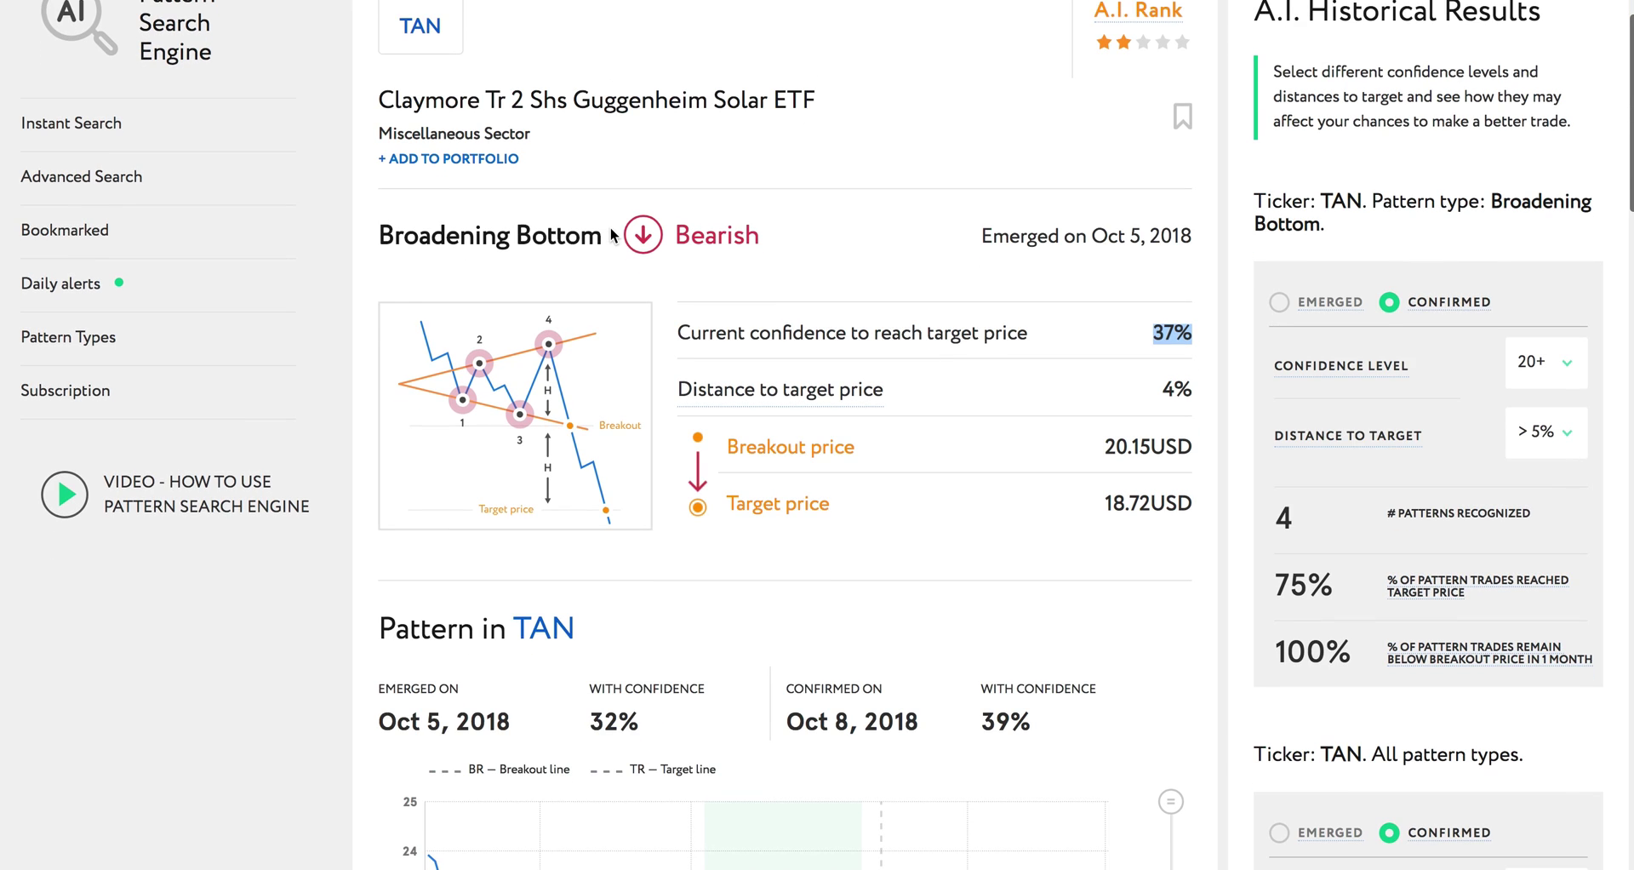
{"action": "scroll", "coordinate": [611, 235], "scroll_direction": "down", "scroll_amount": 2}
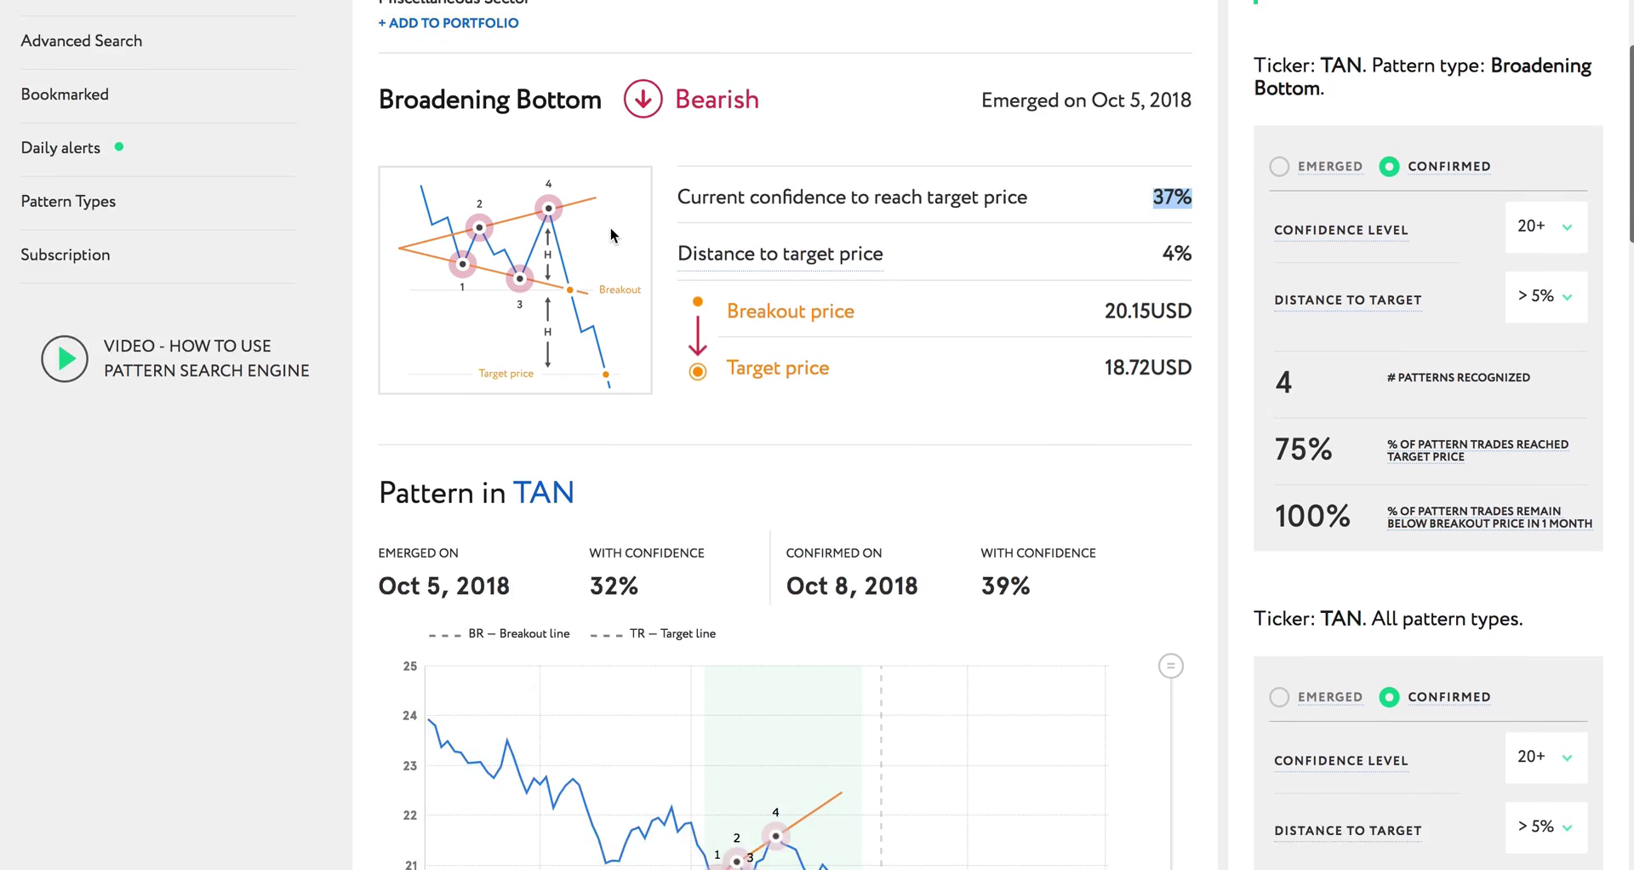
{"action": "scroll", "coordinate": [610, 226], "scroll_direction": "down", "scroll_amount": 5}
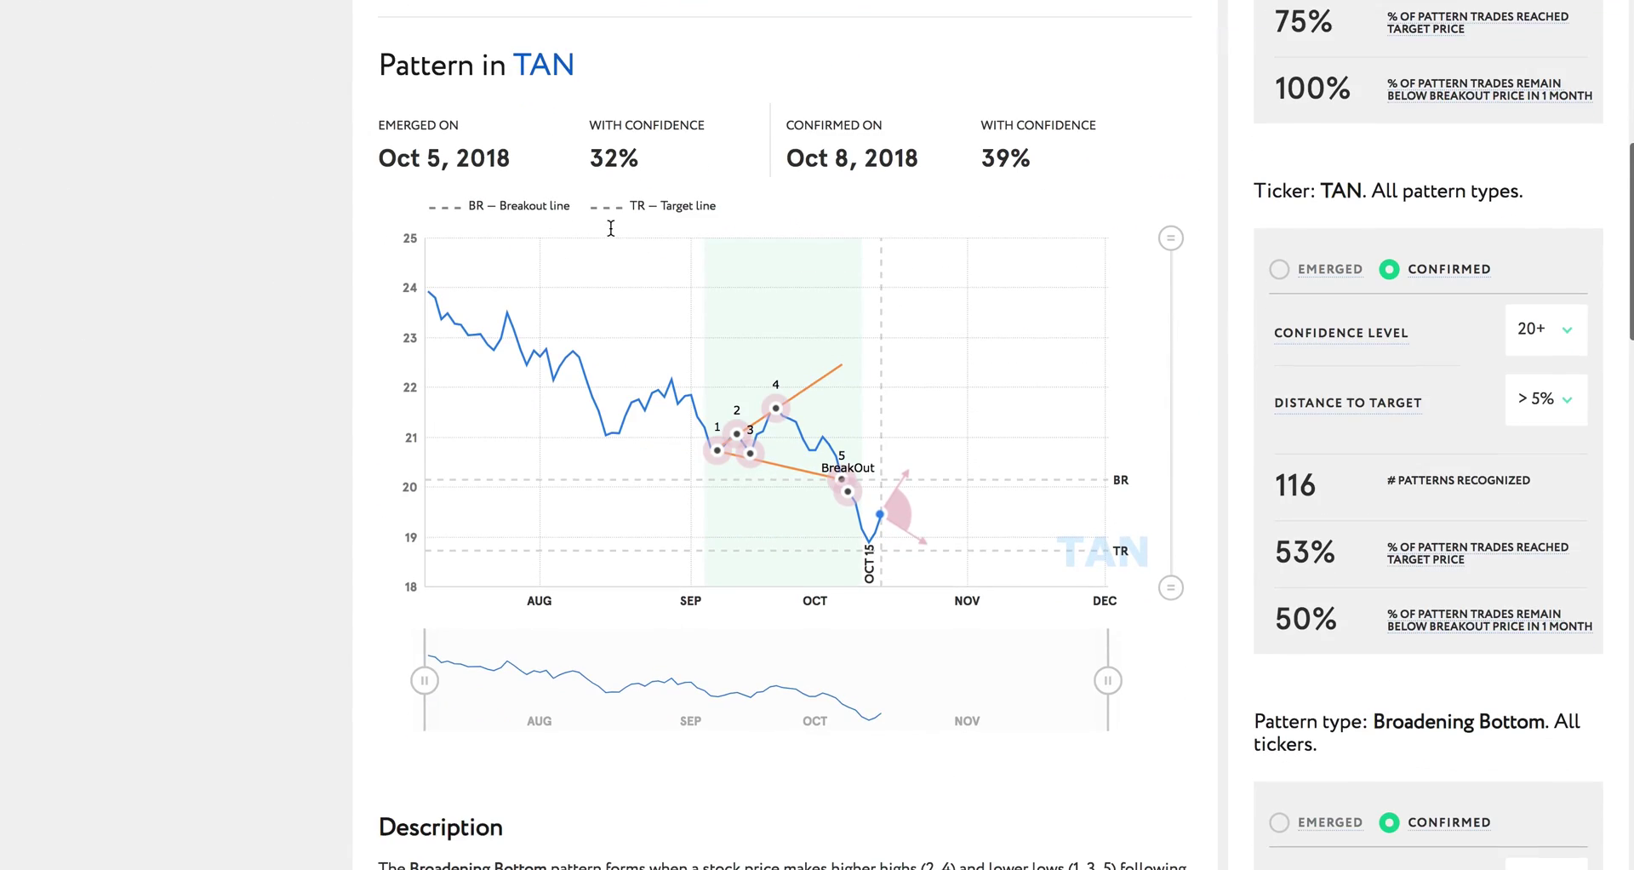
{"action": "scroll", "coordinate": [611, 228], "scroll_direction": "down", "scroll_amount": 1}
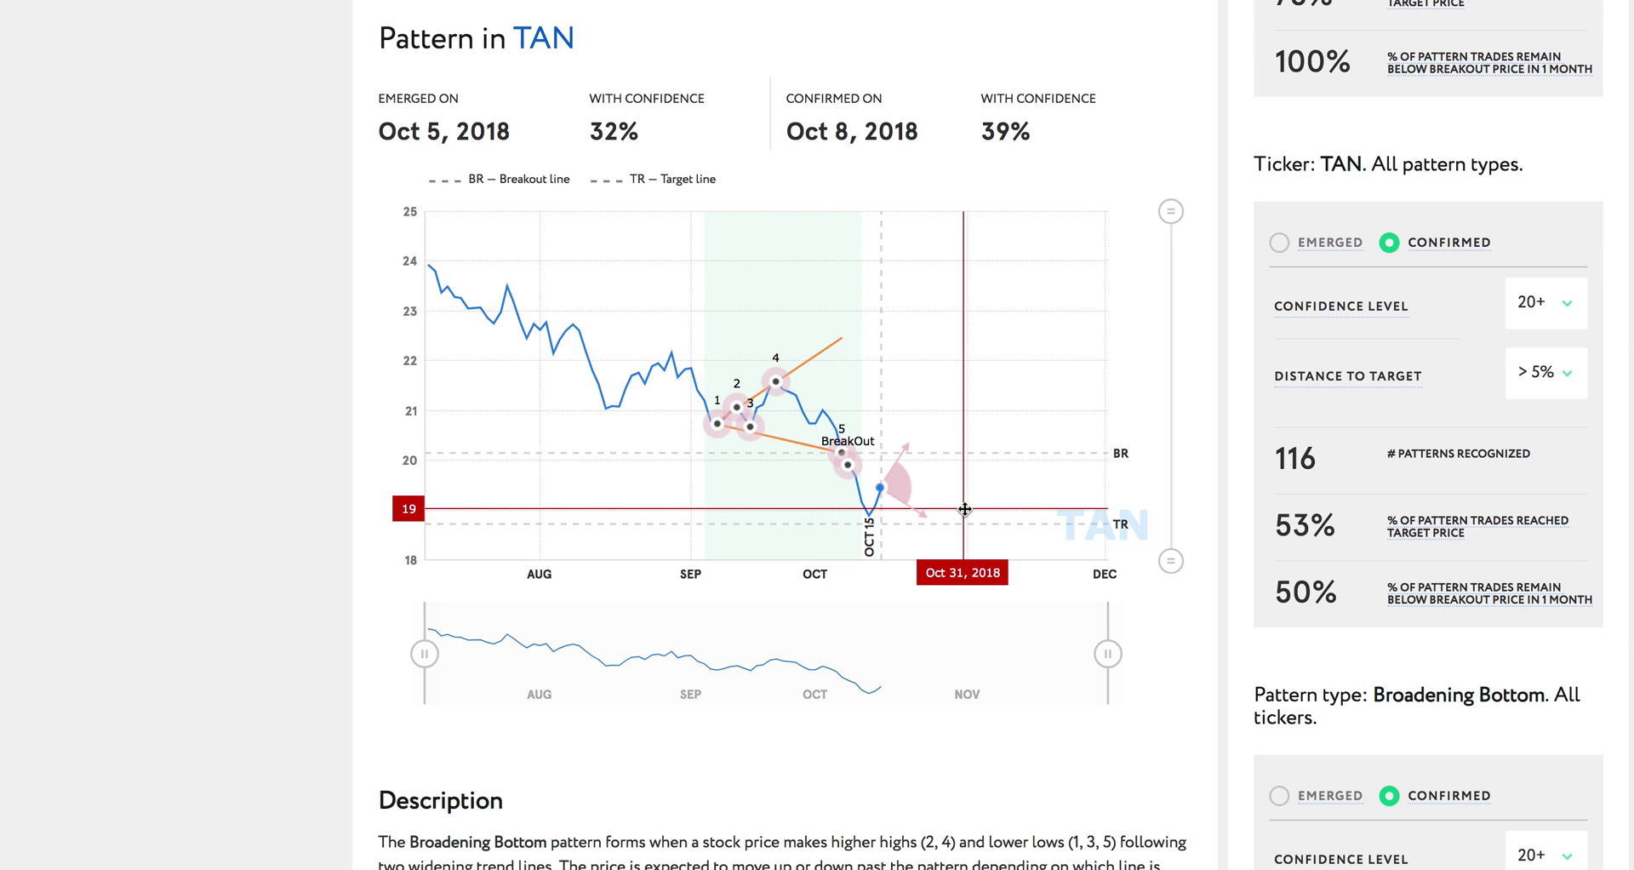
{"action": "scroll", "coordinate": [963, 516], "scroll_direction": "up", "scroll_amount": 1}
{"action": "scroll", "coordinate": [964, 508], "scroll_direction": "up", "scroll_amount": 5}
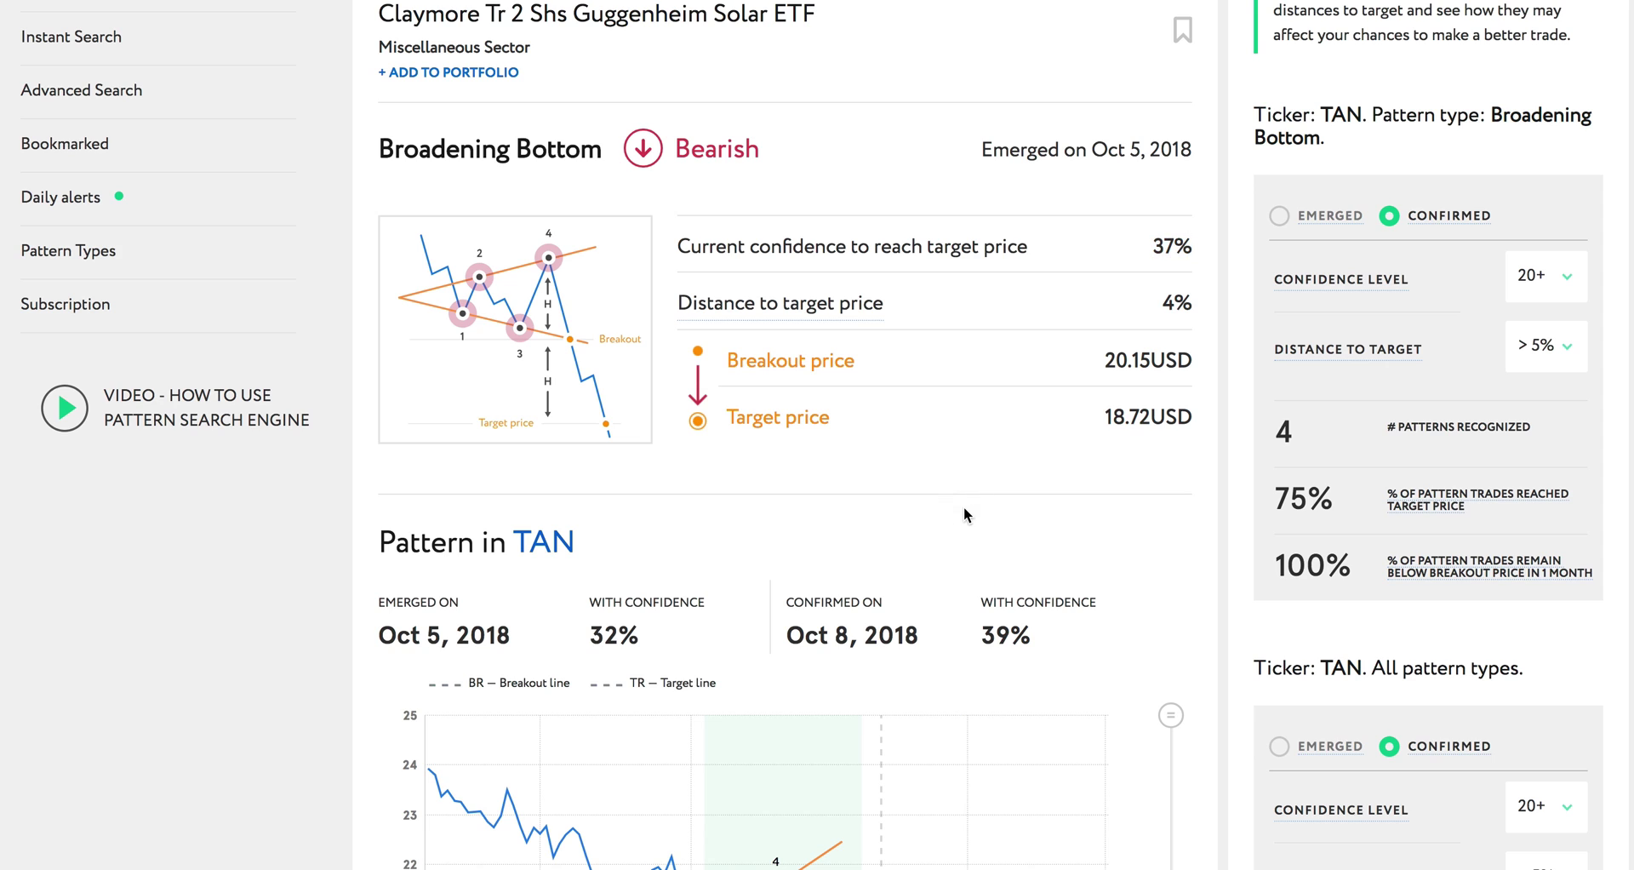
{"action": "scroll", "coordinate": [964, 509], "scroll_direction": "up", "scroll_amount": 1}
{"action": "scroll", "coordinate": [963, 507], "scroll_direction": "up", "scroll_amount": 1}
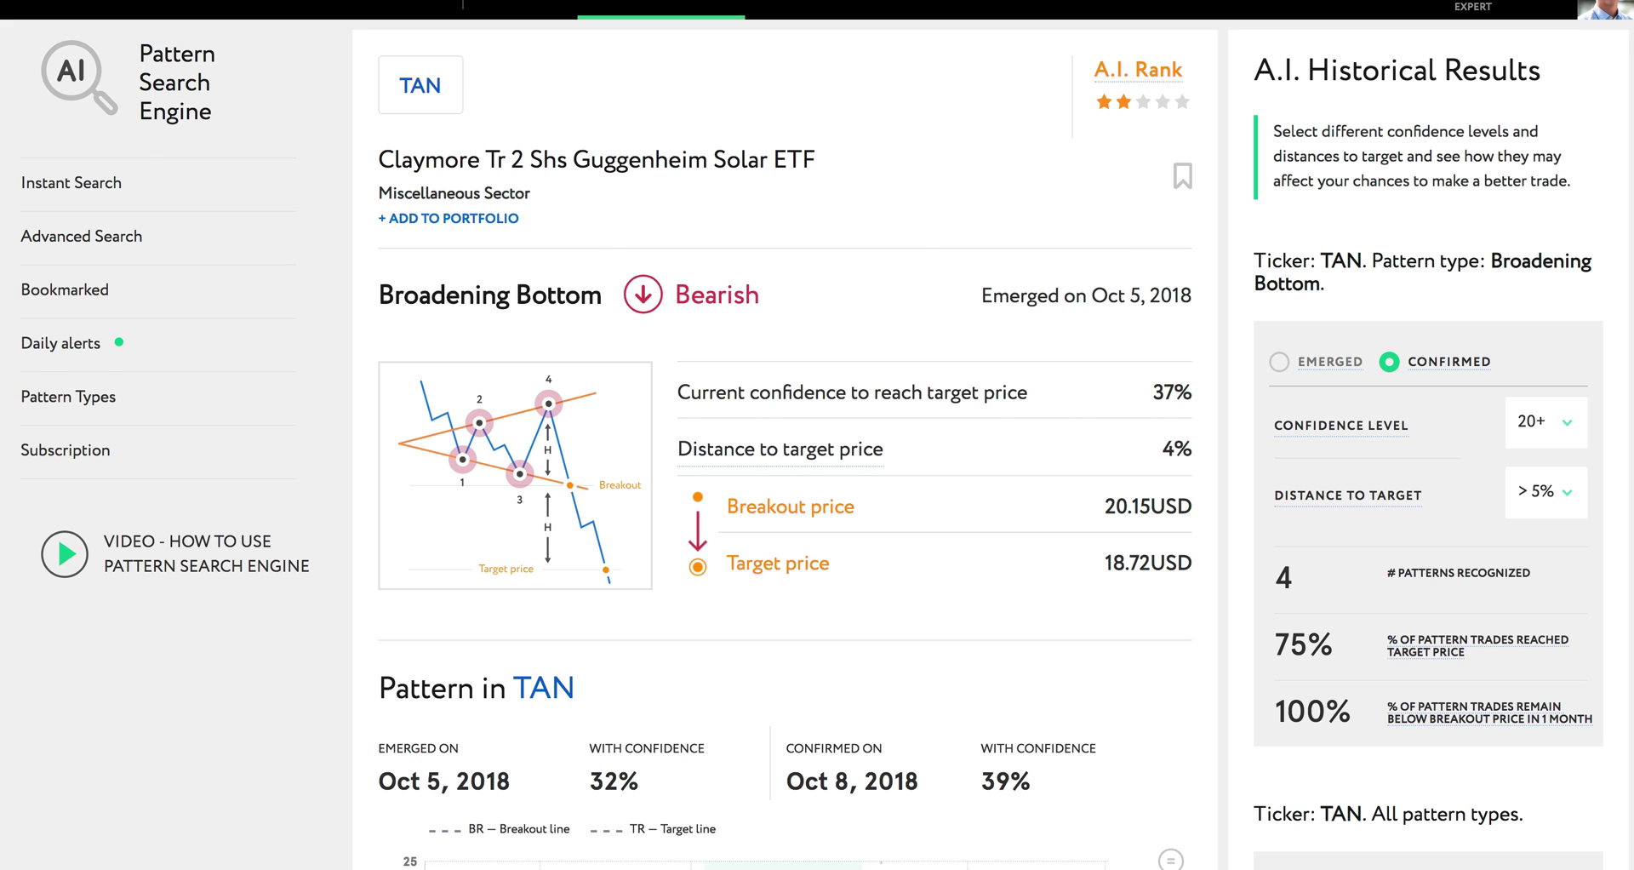
{"action": "left_click", "coordinate": [613, 11]}
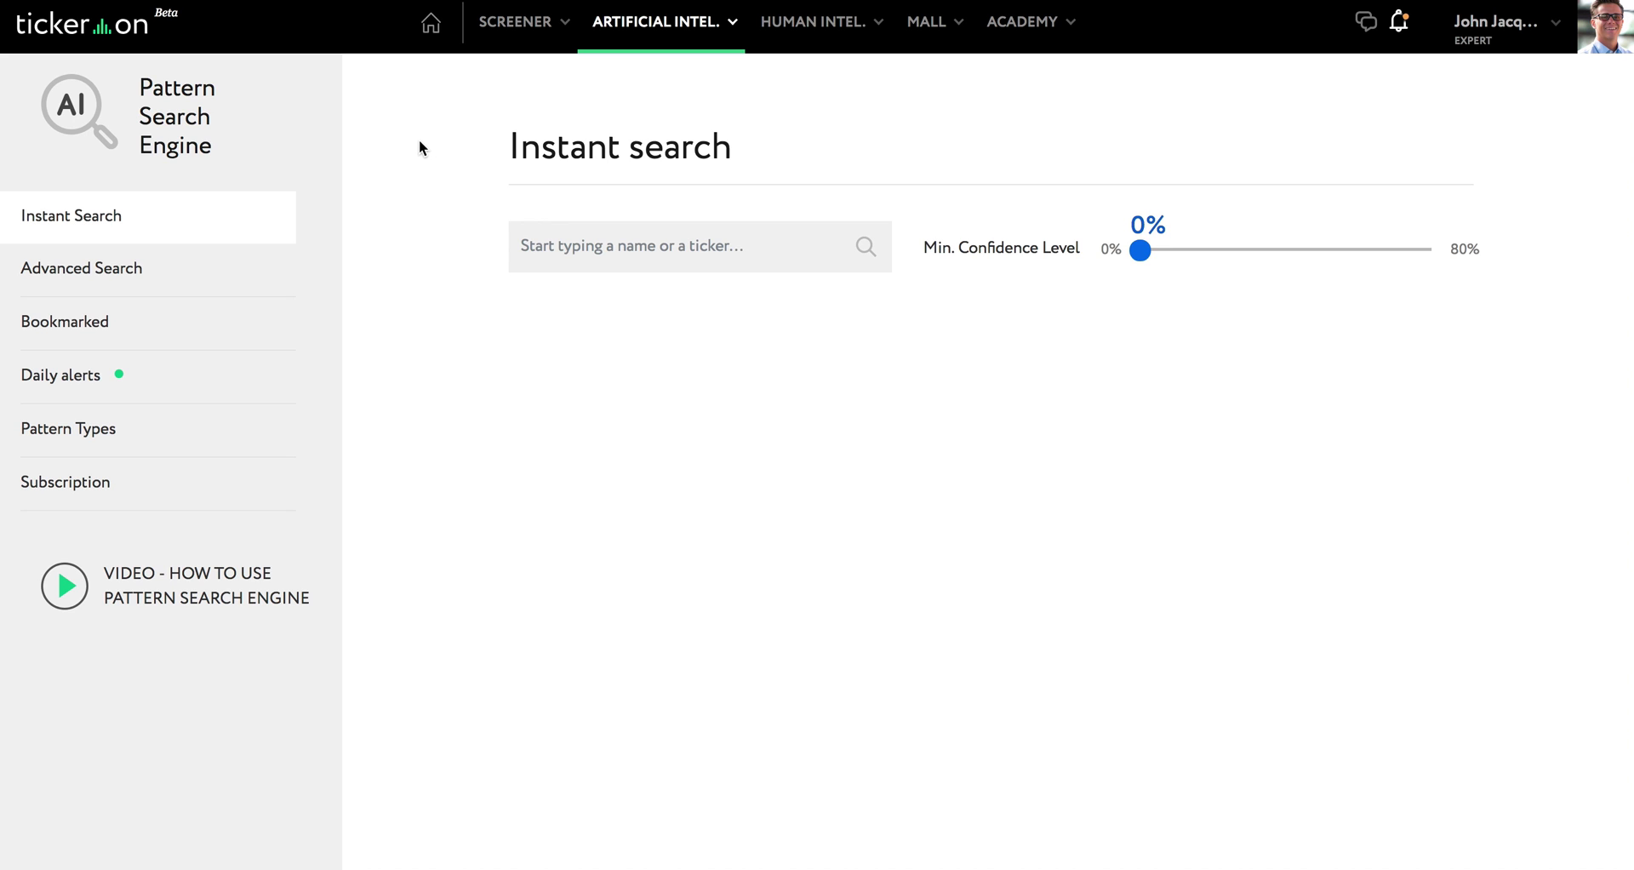
Step: Search 'apple' and select Apple Inc.'s AAPL ticker to list its patterns
{"action": "left_click", "coordinate": [599, 233]}
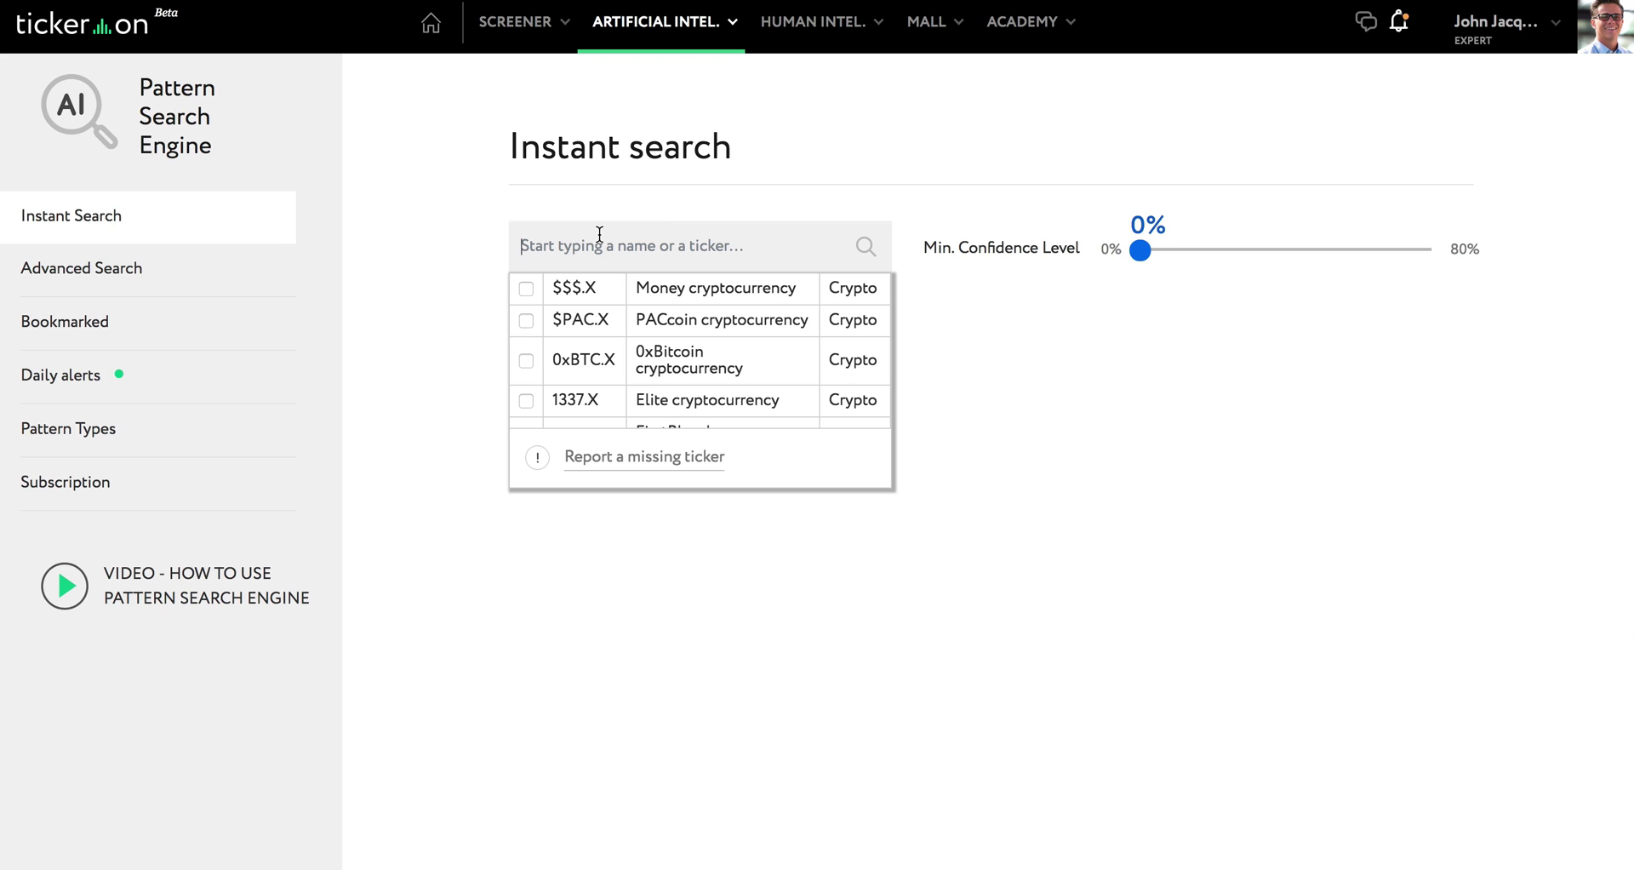
{"action": "type", "text": "apple"}
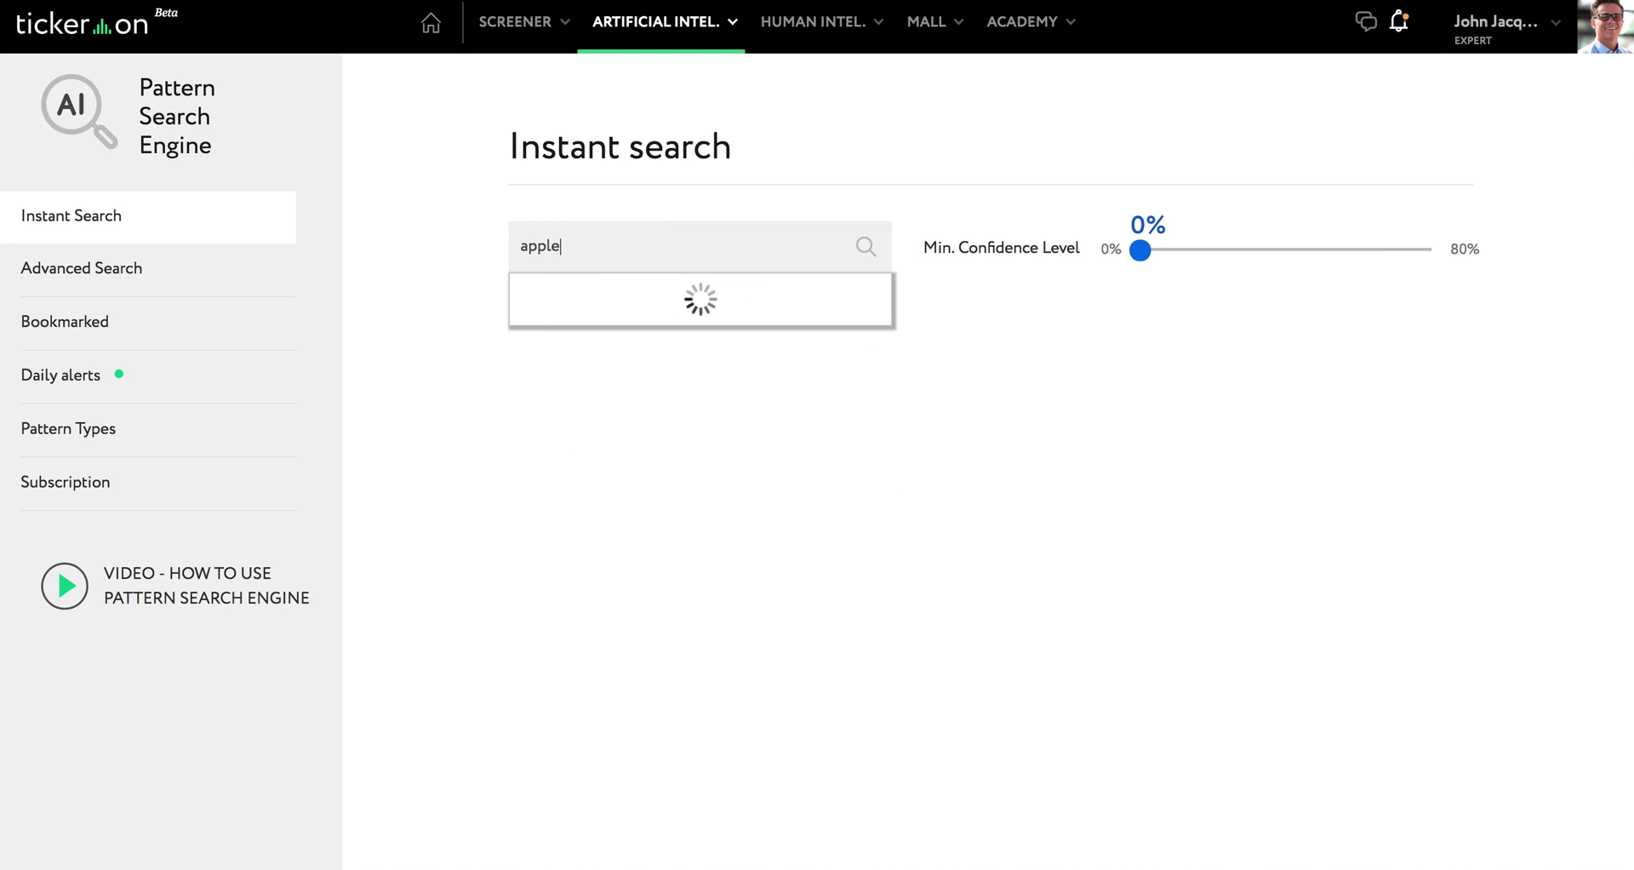
{"action": "left_click", "coordinate": [527, 338]}
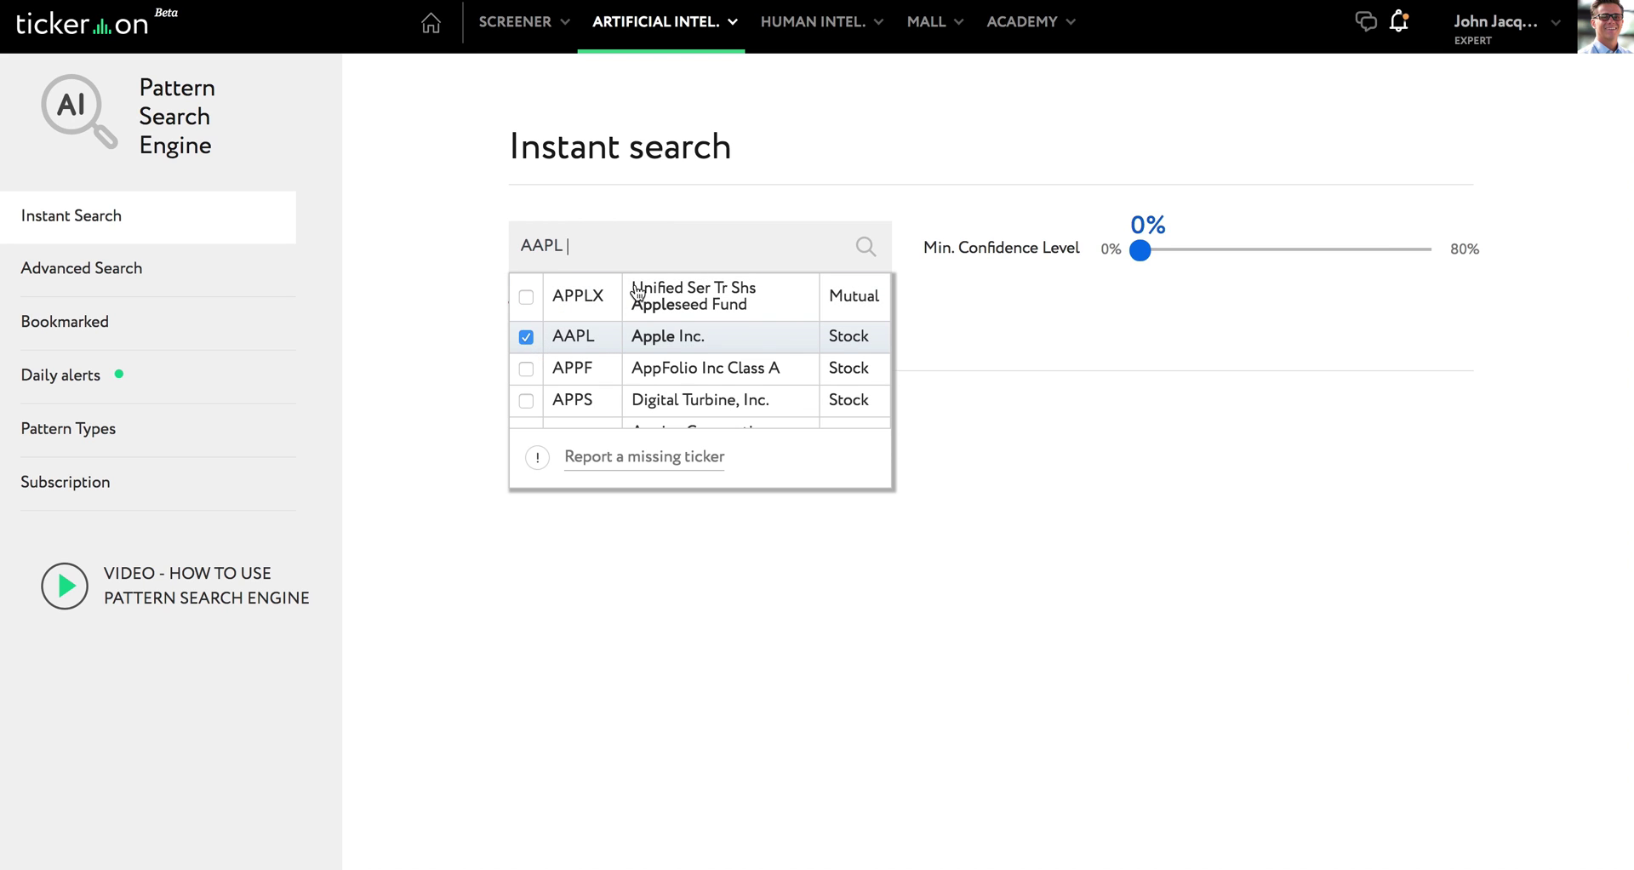
{"action": "left_click", "coordinate": [1029, 152]}
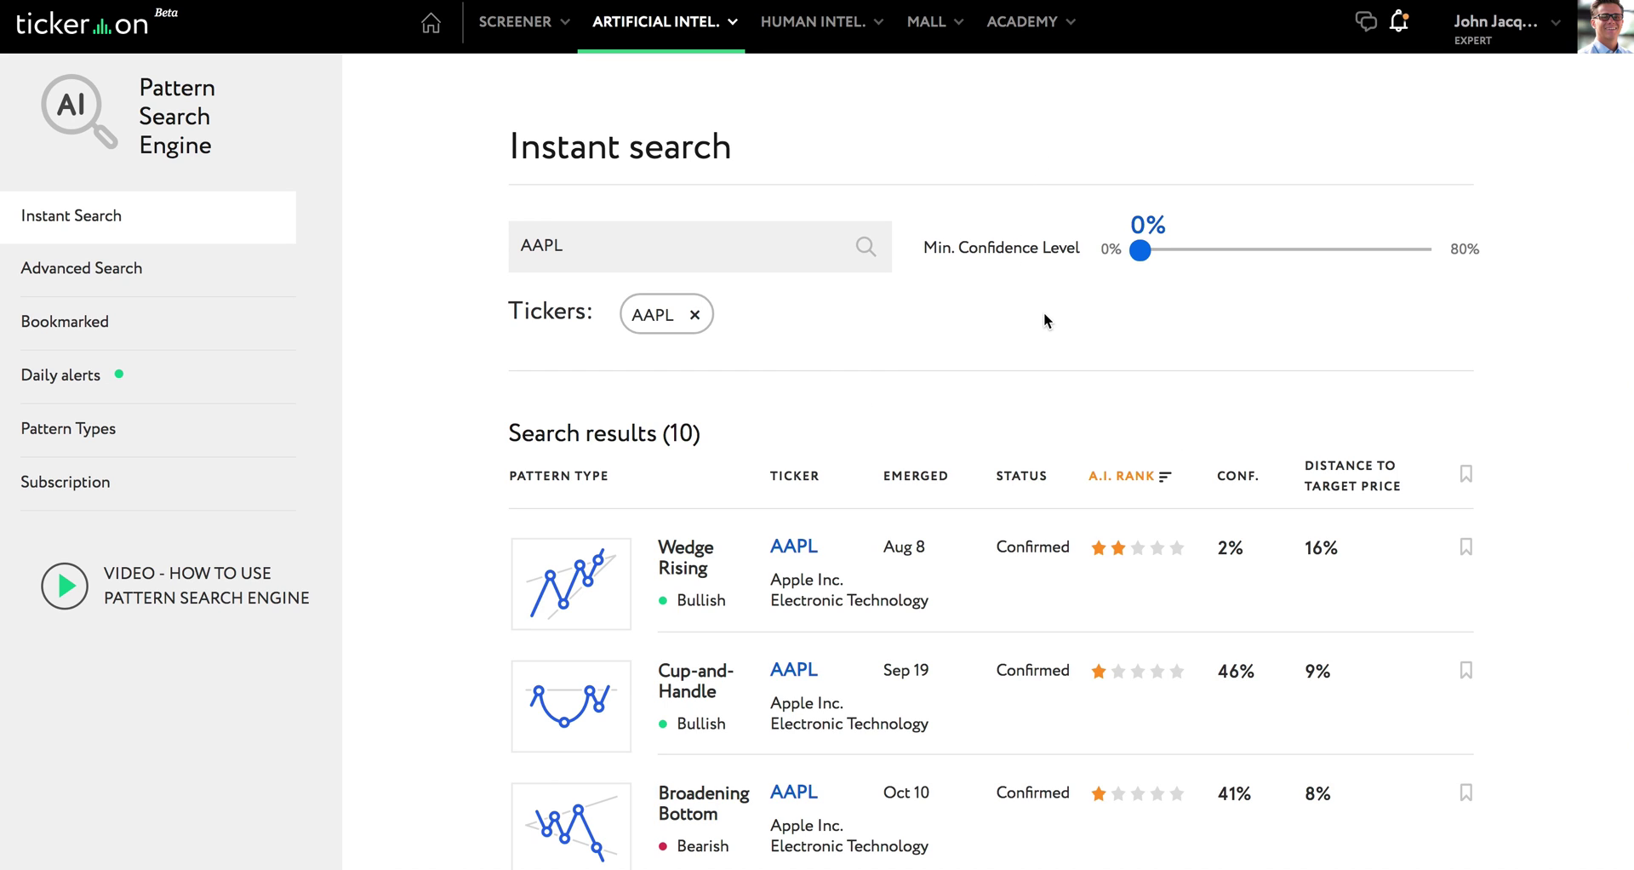
Step: Review the 10 AAPL pattern results, then switch to Advanced search
{"action": "scroll", "coordinate": [1043, 314], "scroll_direction": "down", "scroll_amount": 3}
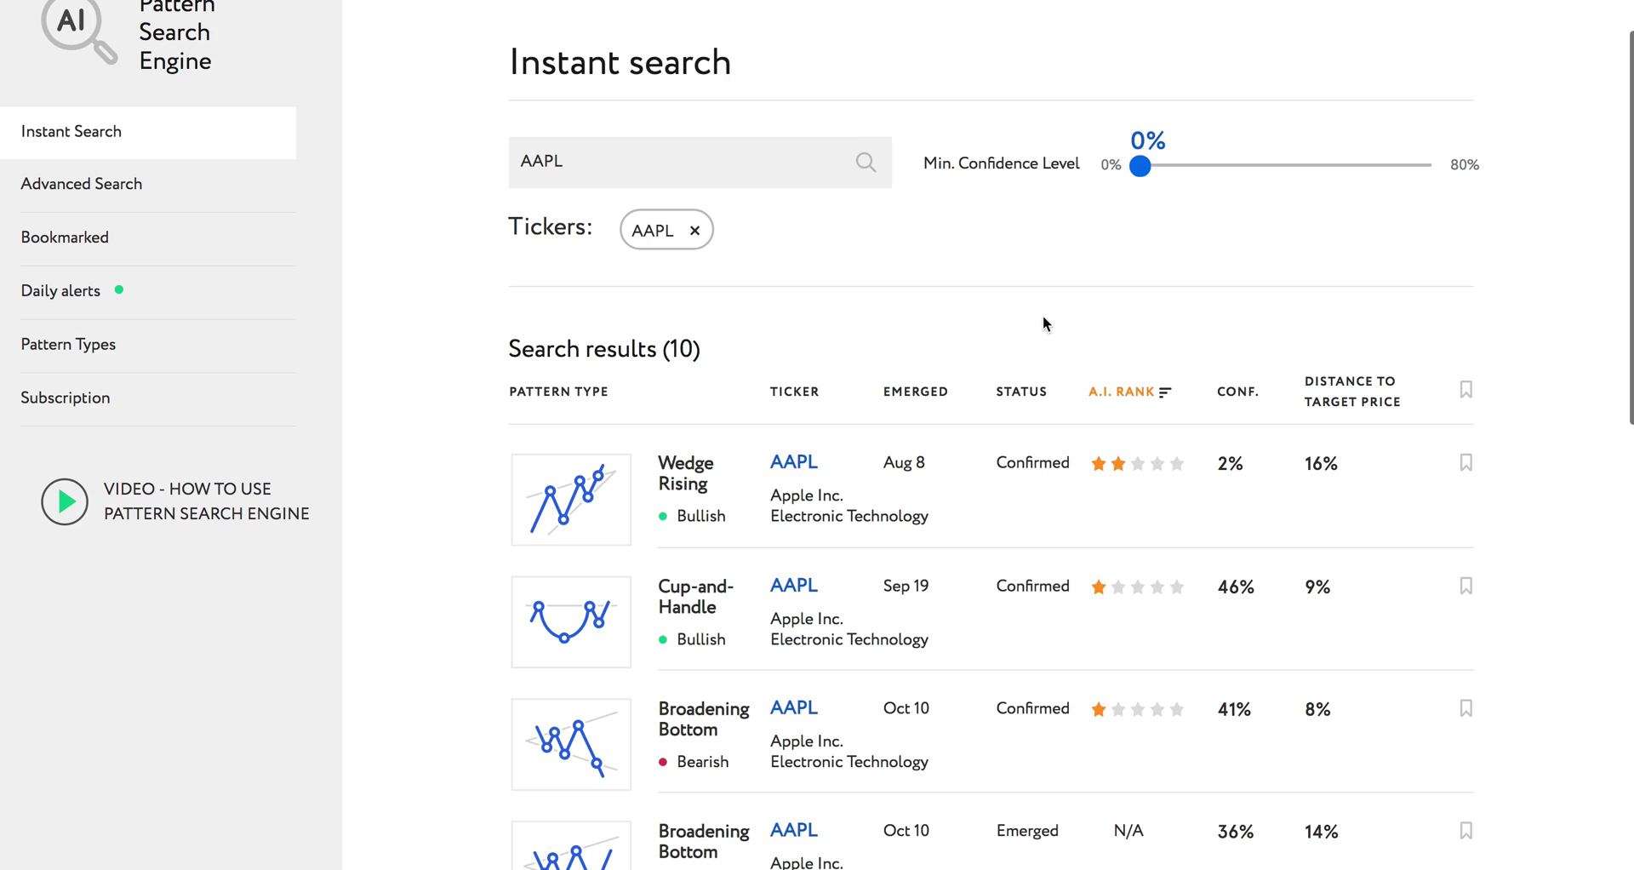
{"action": "scroll", "coordinate": [1043, 315], "scroll_direction": "down", "scroll_amount": 1}
{"action": "scroll", "coordinate": [1043, 315], "scroll_direction": "up", "scroll_amount": 4}
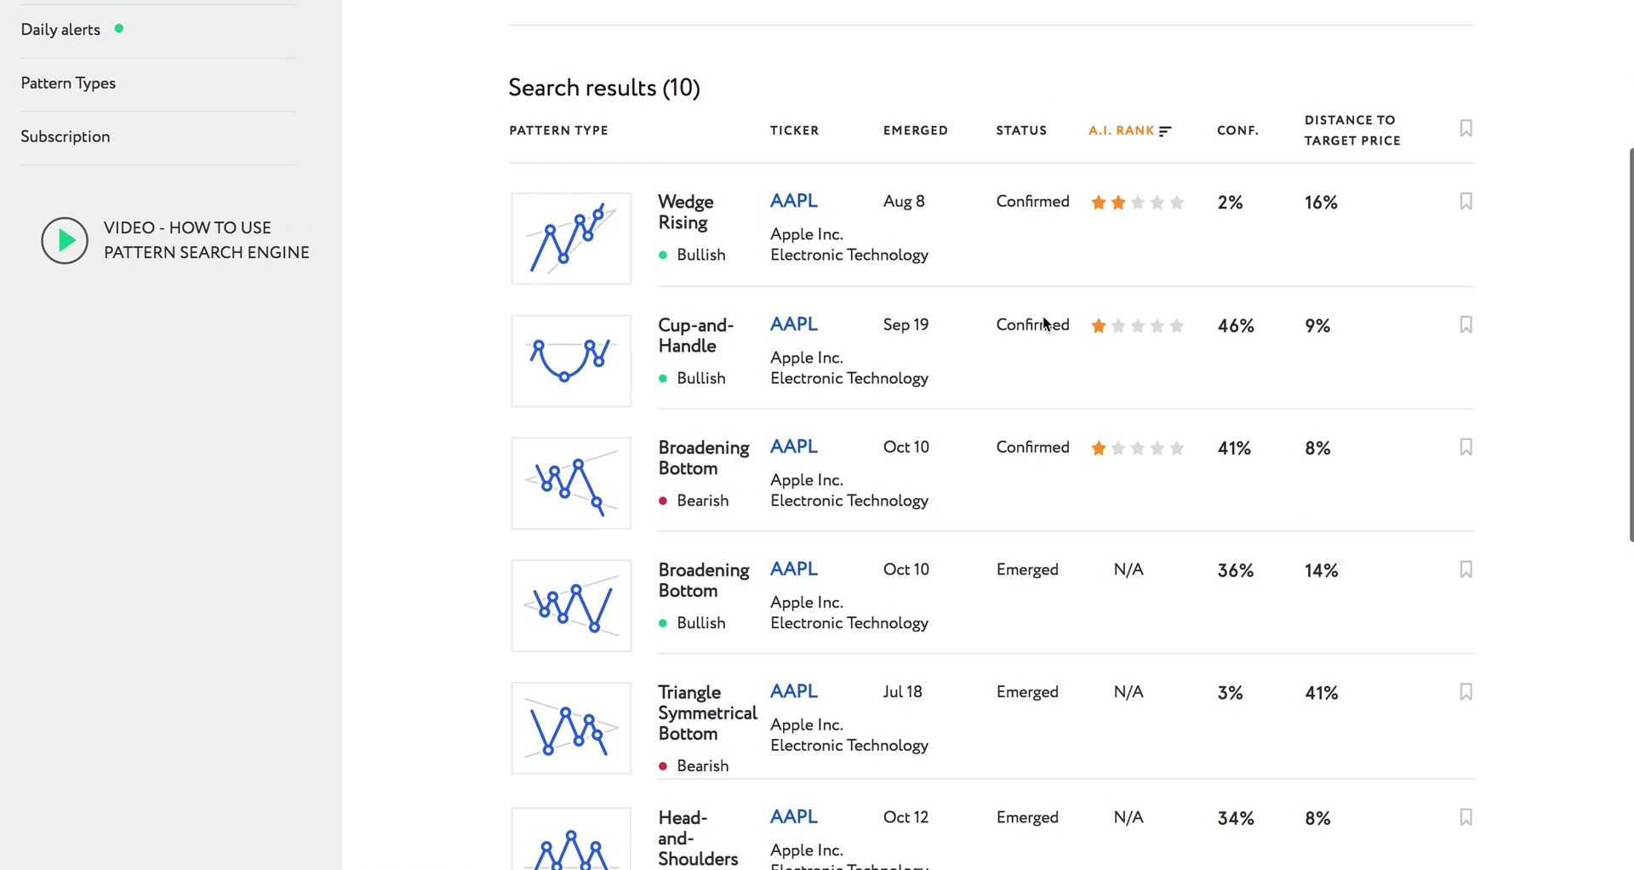
{"action": "scroll", "coordinate": [1043, 316], "scroll_direction": "up", "scroll_amount": 1}
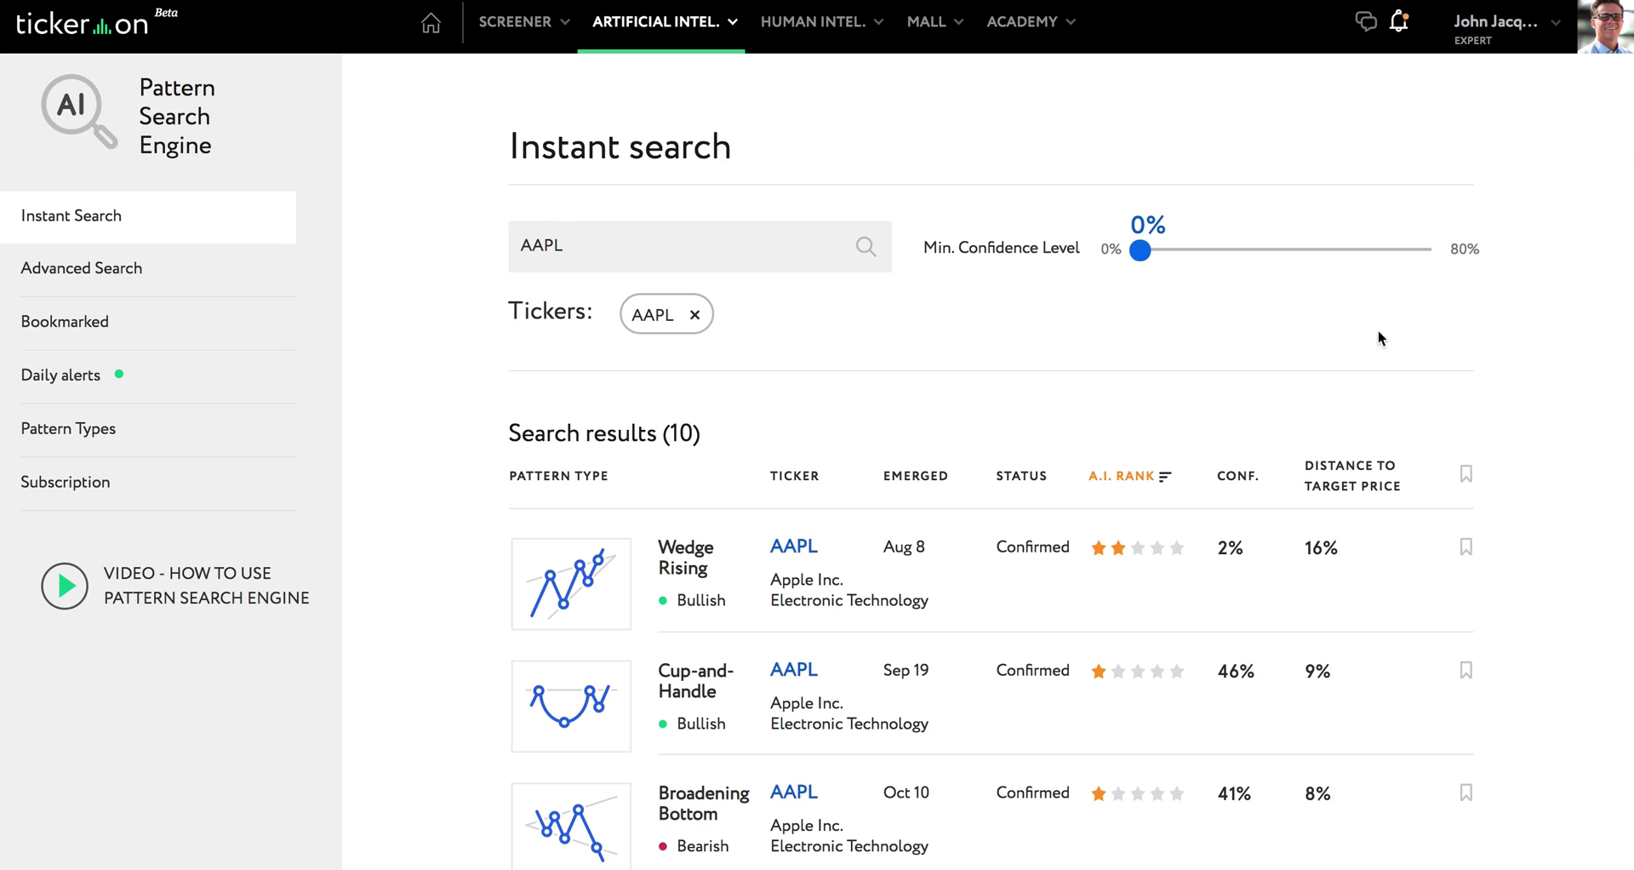
{"action": "left_click", "coordinate": [195, 281]}
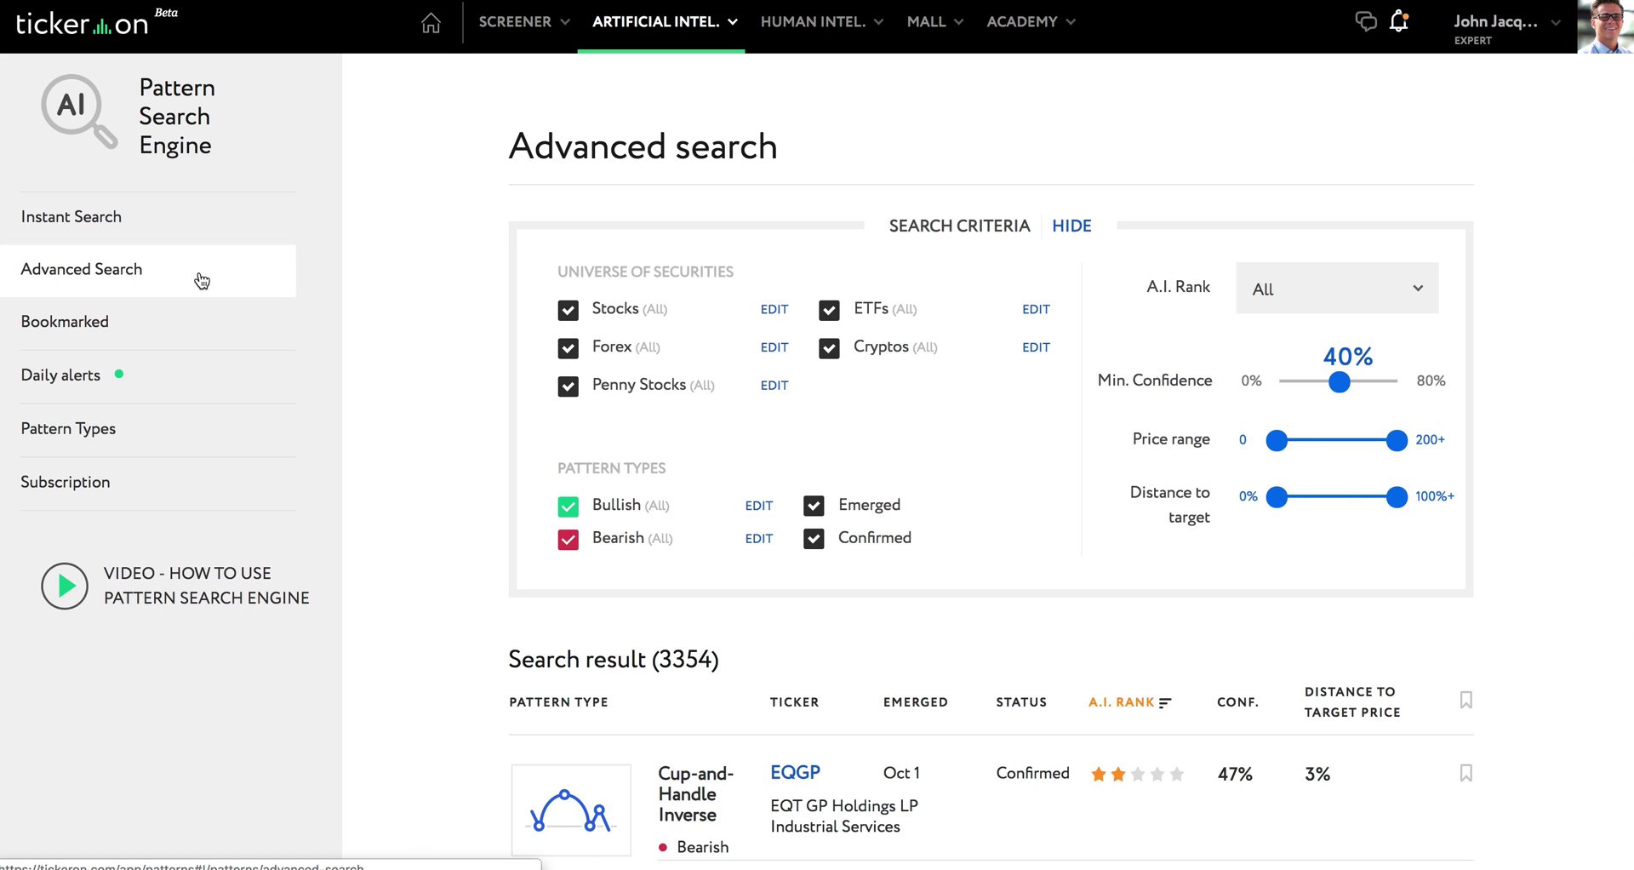
{"action": "left_click", "coordinate": [569, 347]}
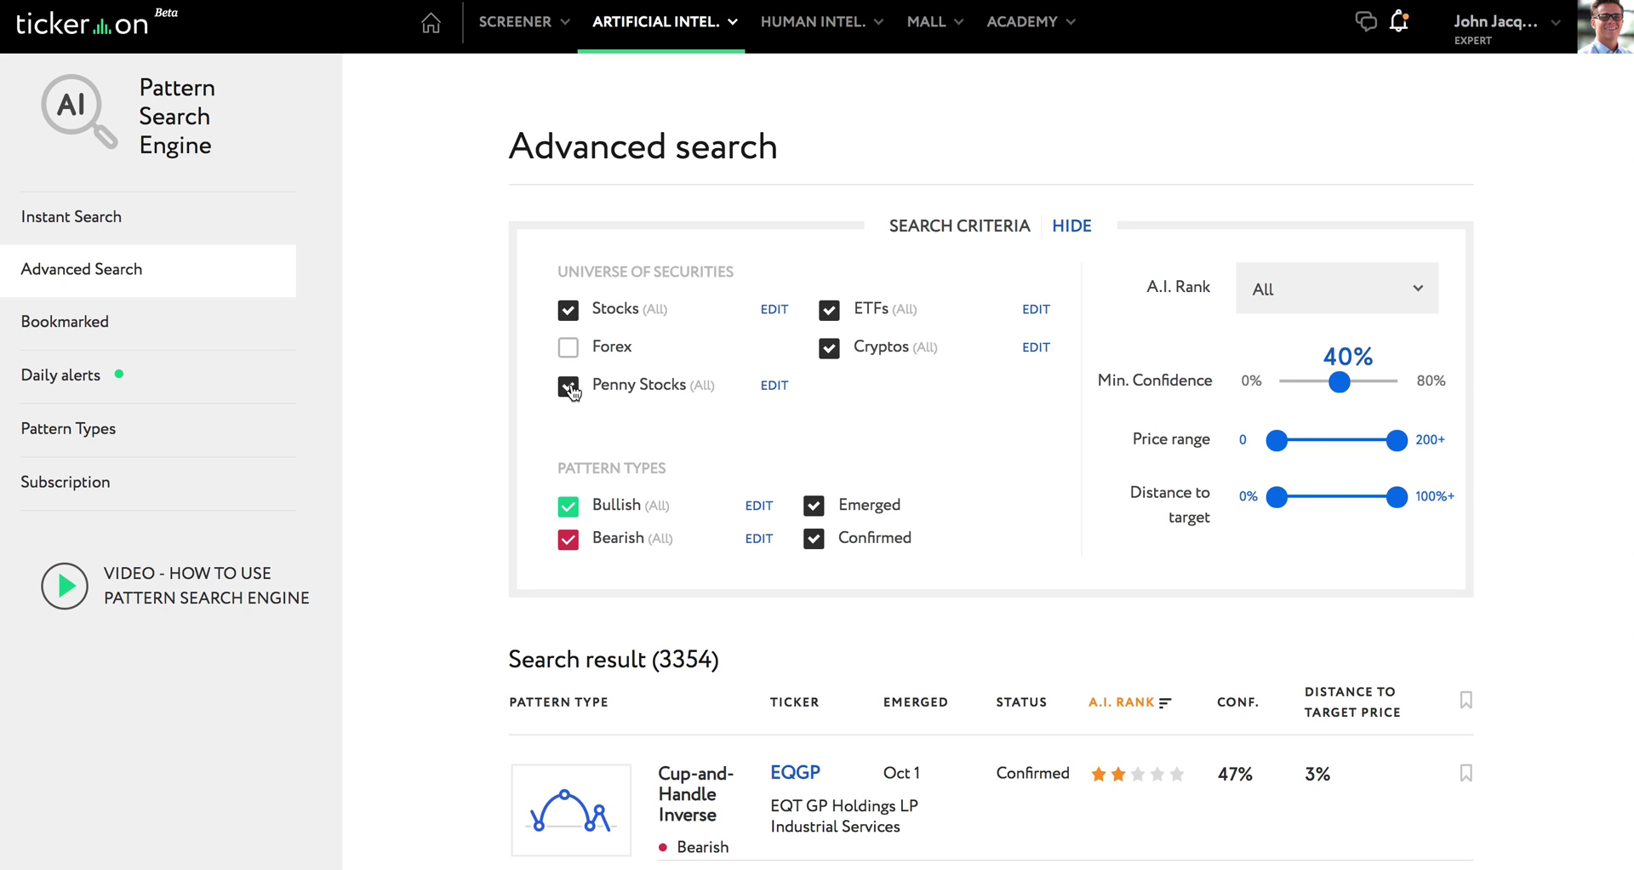
{"action": "left_click", "coordinate": [568, 387]}
{"action": "left_click", "coordinate": [827, 315]}
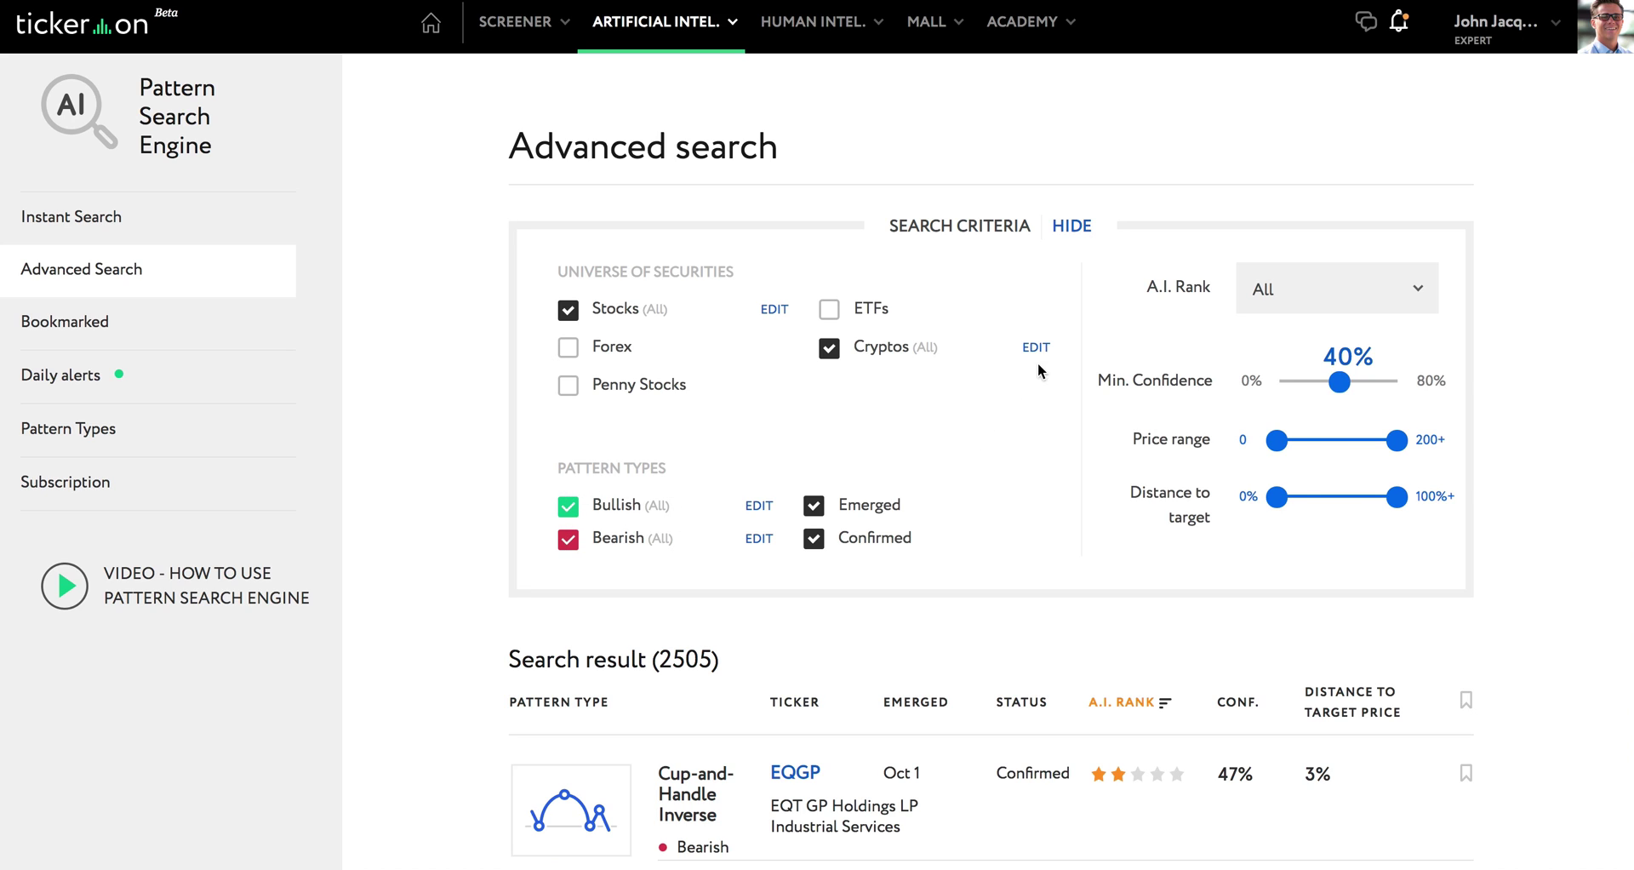
{"action": "left_click_drag", "start_coordinate": [1089, 383], "coordinate": [1153, 385]}
Step: Set minimum confidence to 55% and distance to target to 5–20%
{"action": "left_click", "coordinate": [1337, 390]}
{"action": "left_click_drag", "start_coordinate": [1336, 394], "coordinate": [1361, 394]}
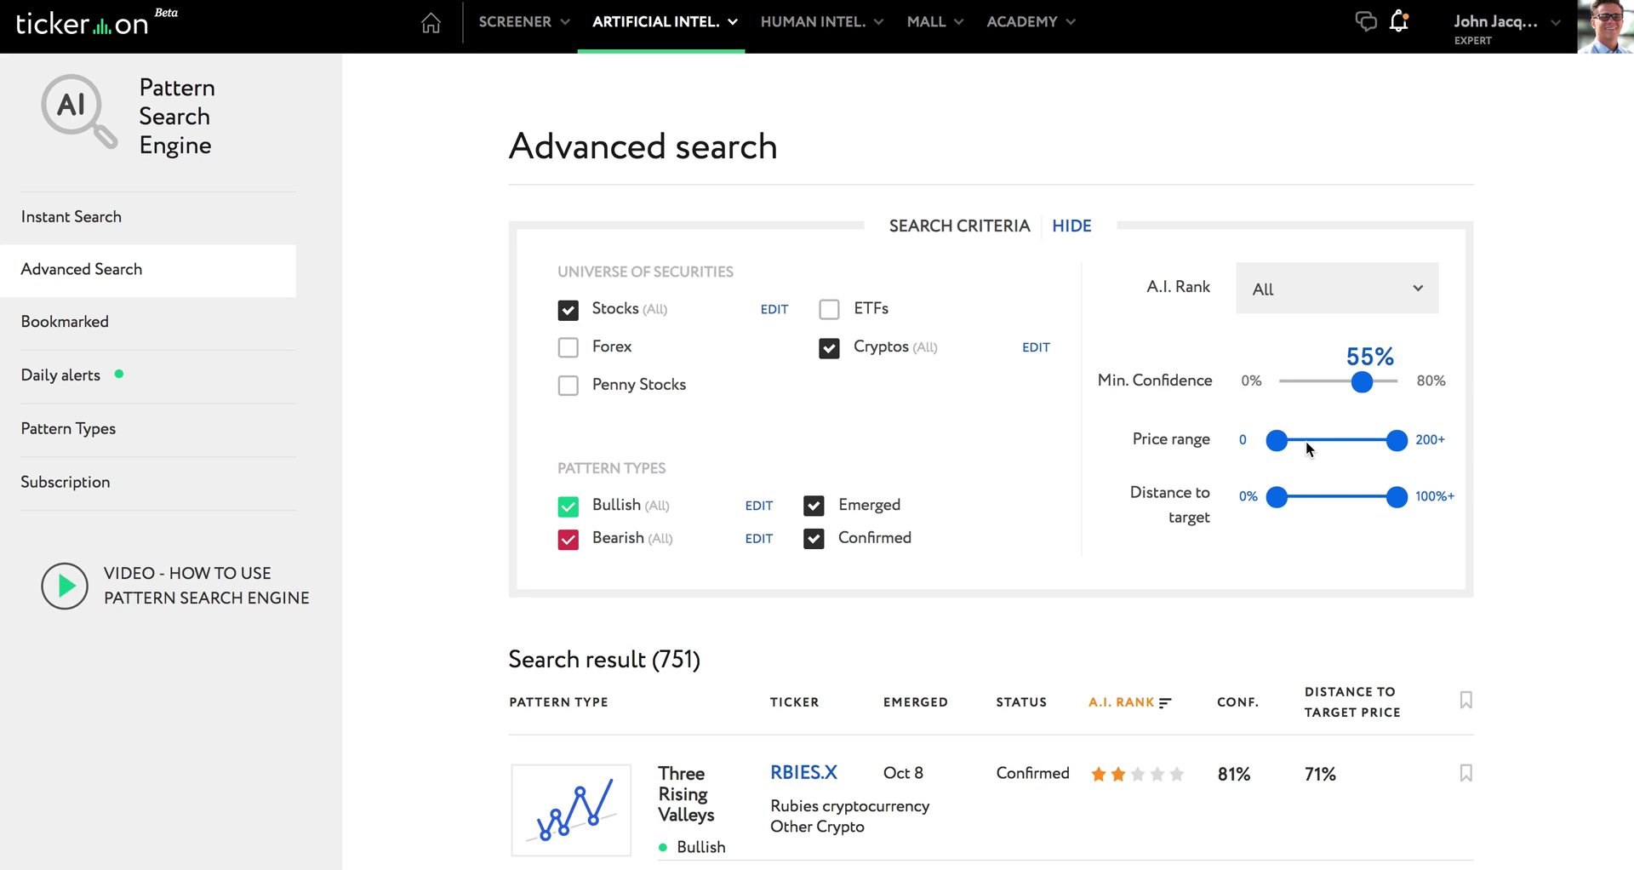
{"action": "left_click_drag", "start_coordinate": [1277, 499], "coordinate": [1288, 502]}
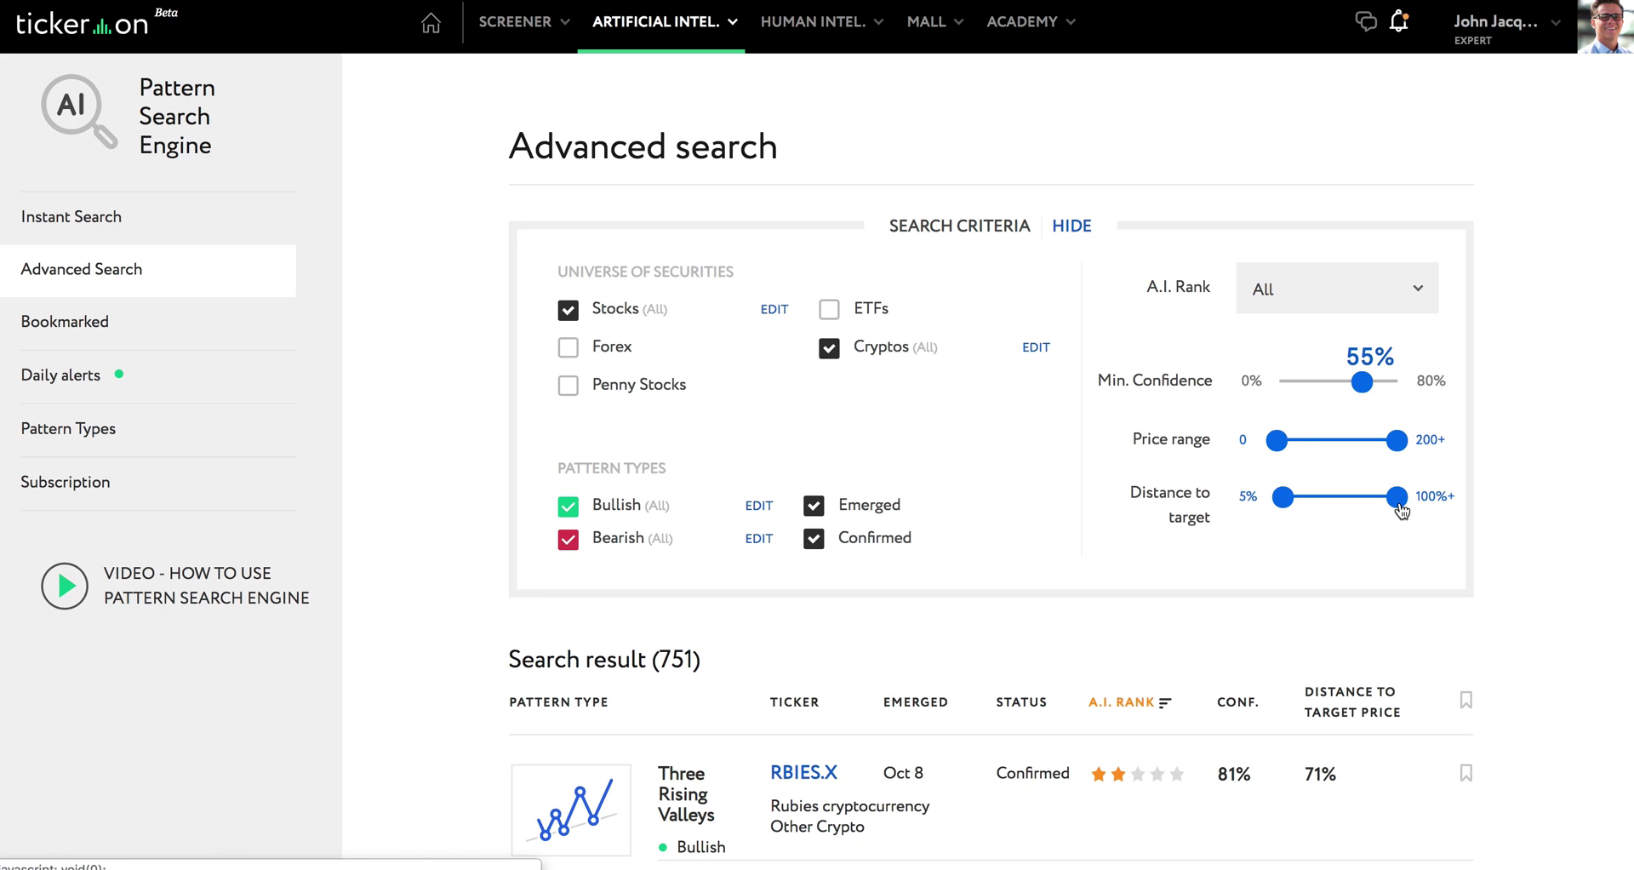
{"action": "left_click_drag", "start_coordinate": [1400, 511], "coordinate": [1306, 518]}
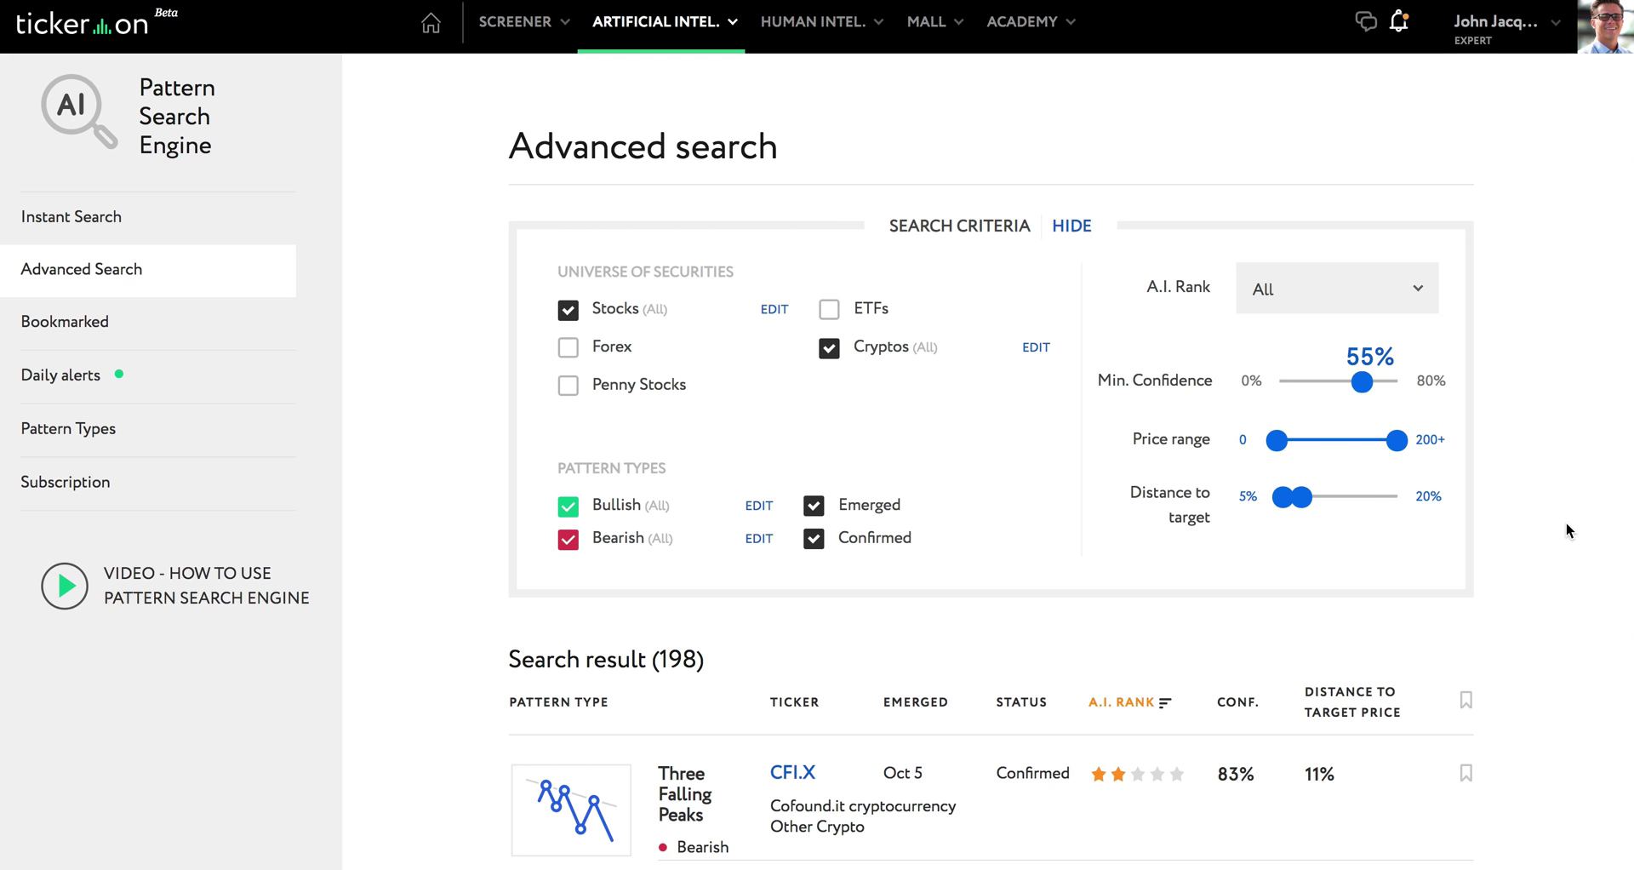
Step: Browse the 198 filtered results and open the CFI.X Three Falling Peaks pattern
{"action": "scroll", "coordinate": [1339, 493], "scroll_direction": "down", "scroll_amount": 5}
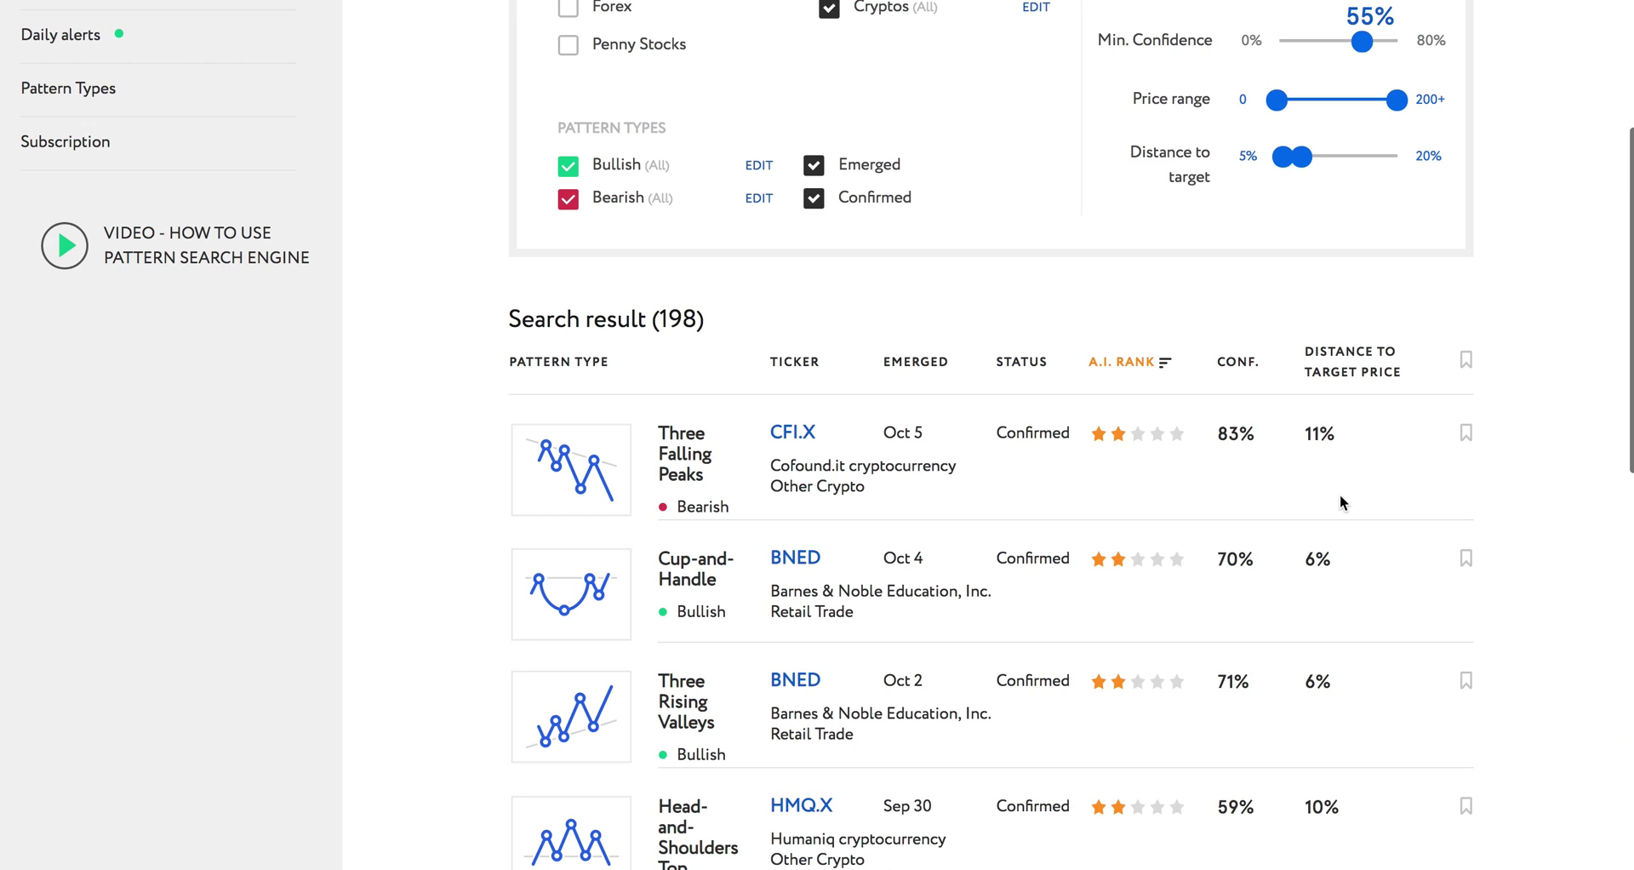
{"action": "scroll", "coordinate": [1339, 492], "scroll_direction": "down", "scroll_amount": 1}
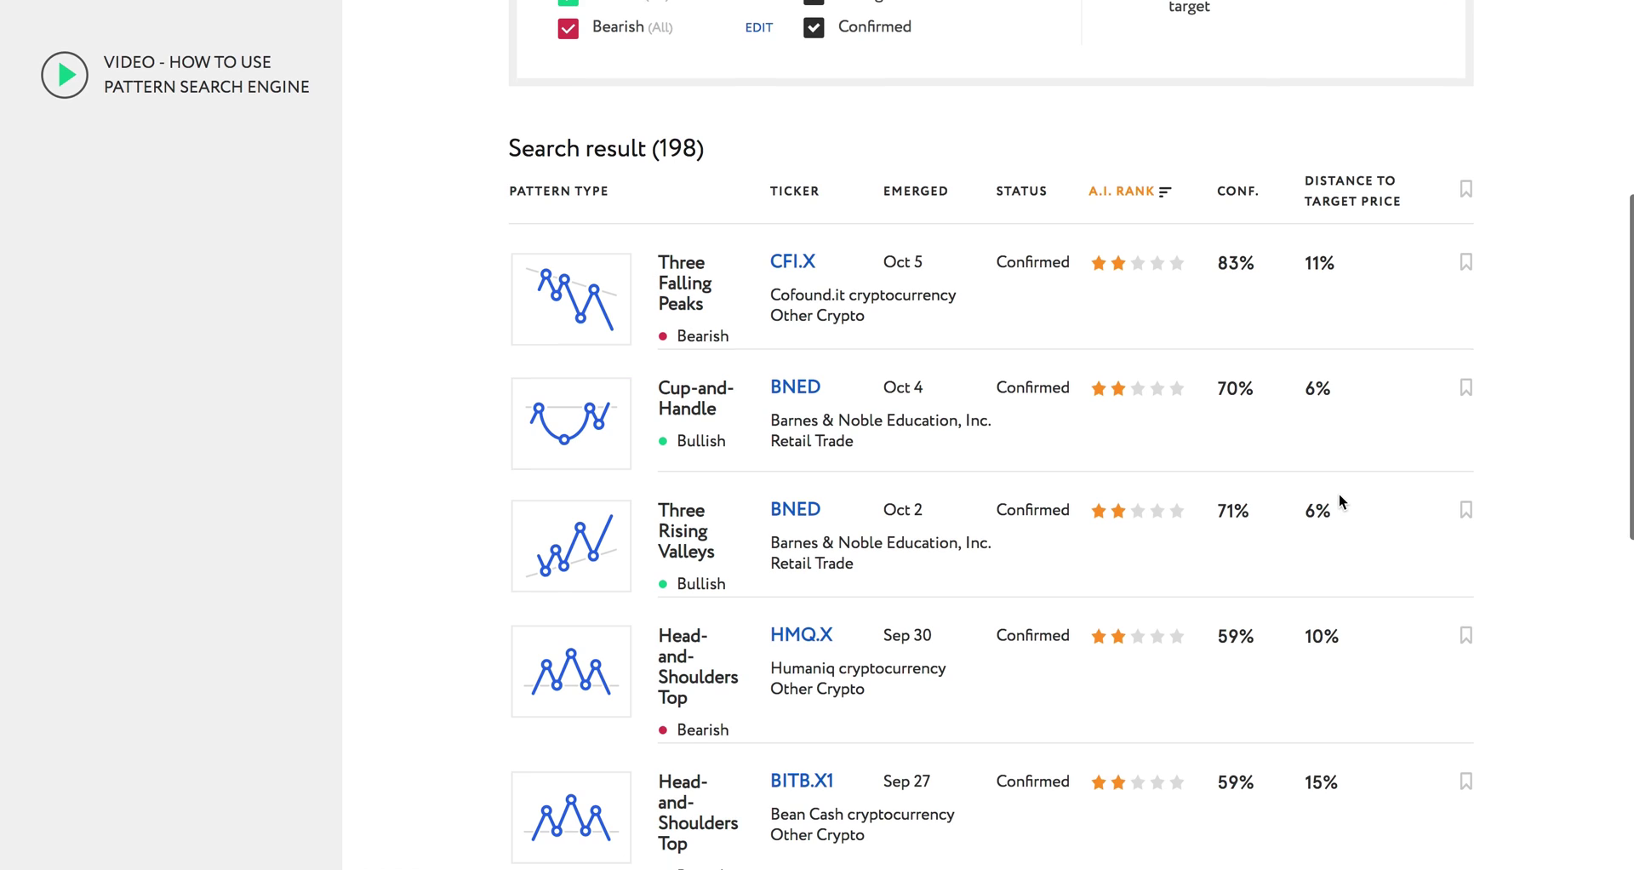
{"action": "scroll", "coordinate": [1339, 494], "scroll_direction": "down", "scroll_amount": 1}
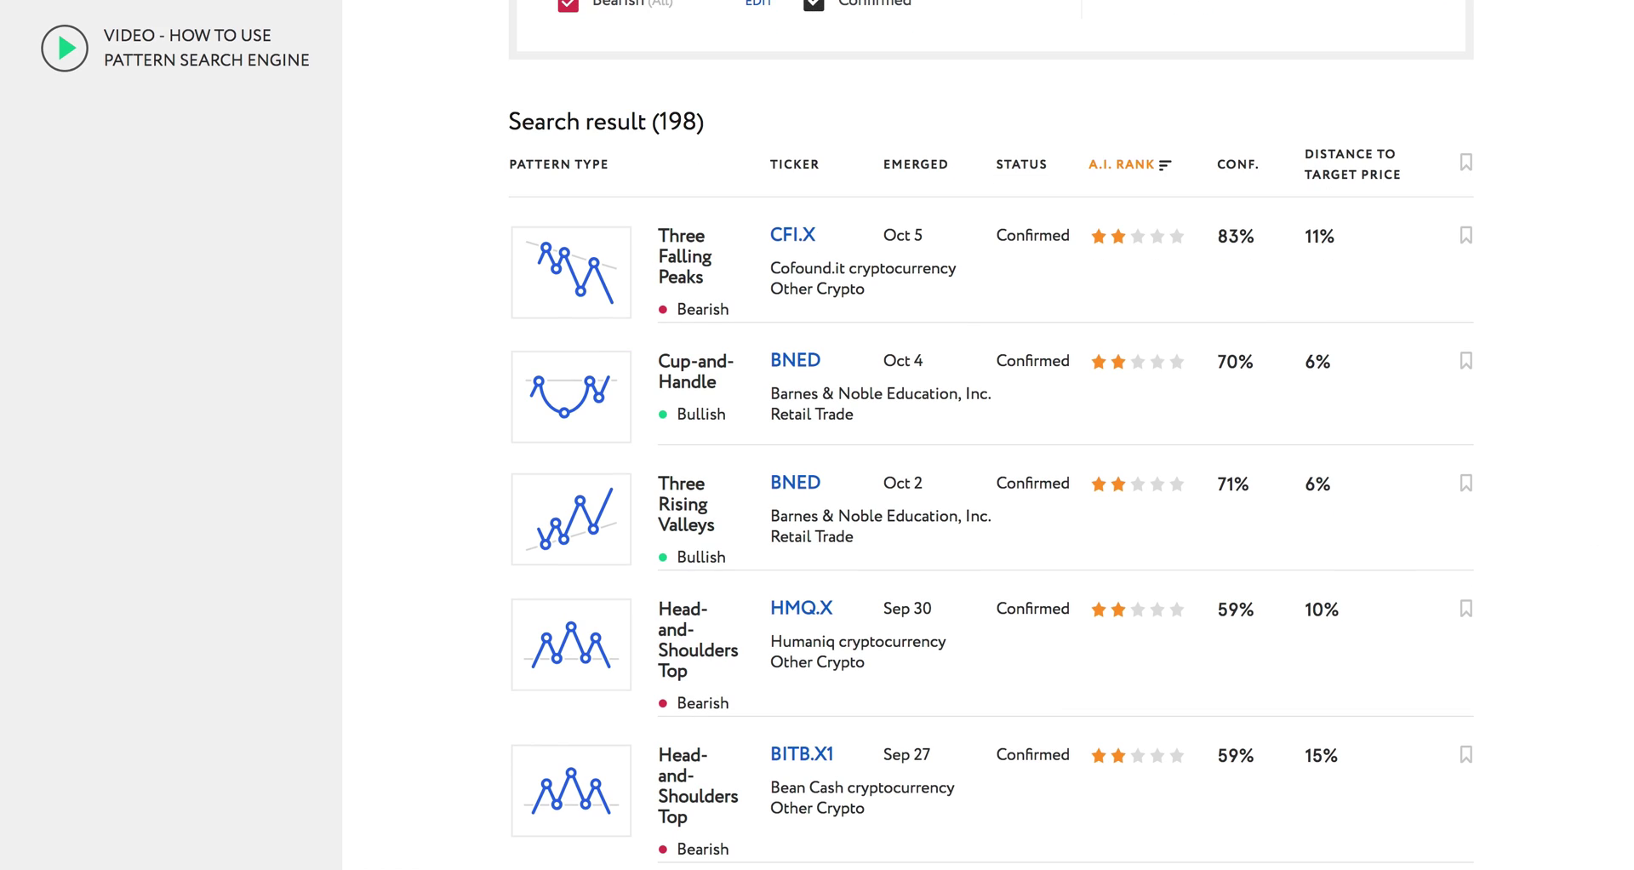
{"action": "scroll", "coordinate": [851, 364], "scroll_direction": "up", "scroll_amount": 1}
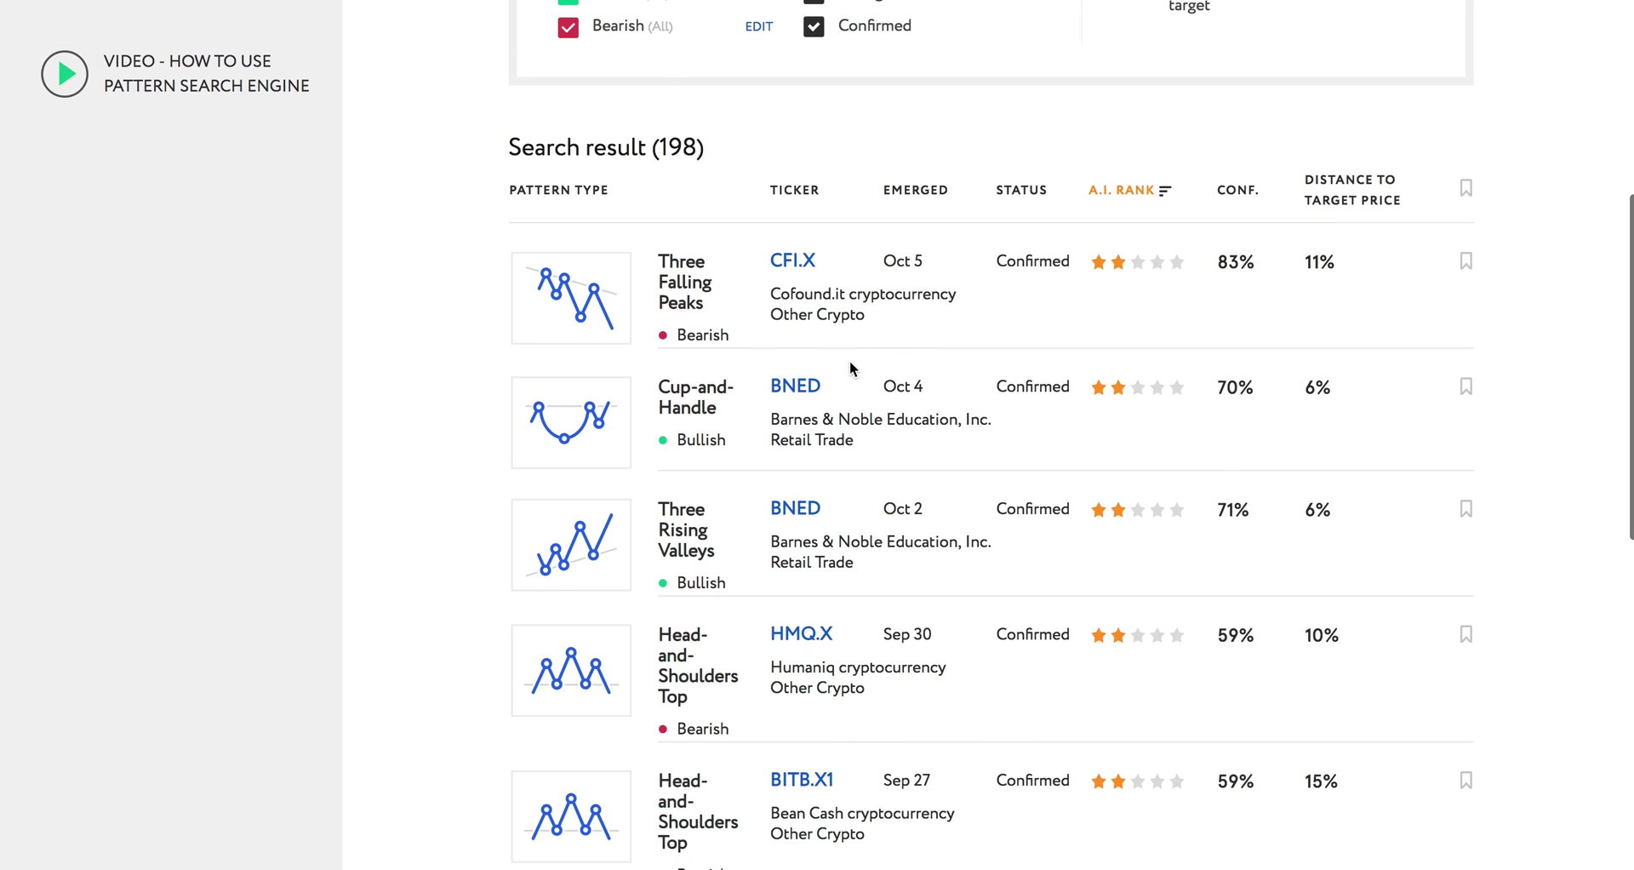
{"action": "left_click", "coordinate": [680, 295]}
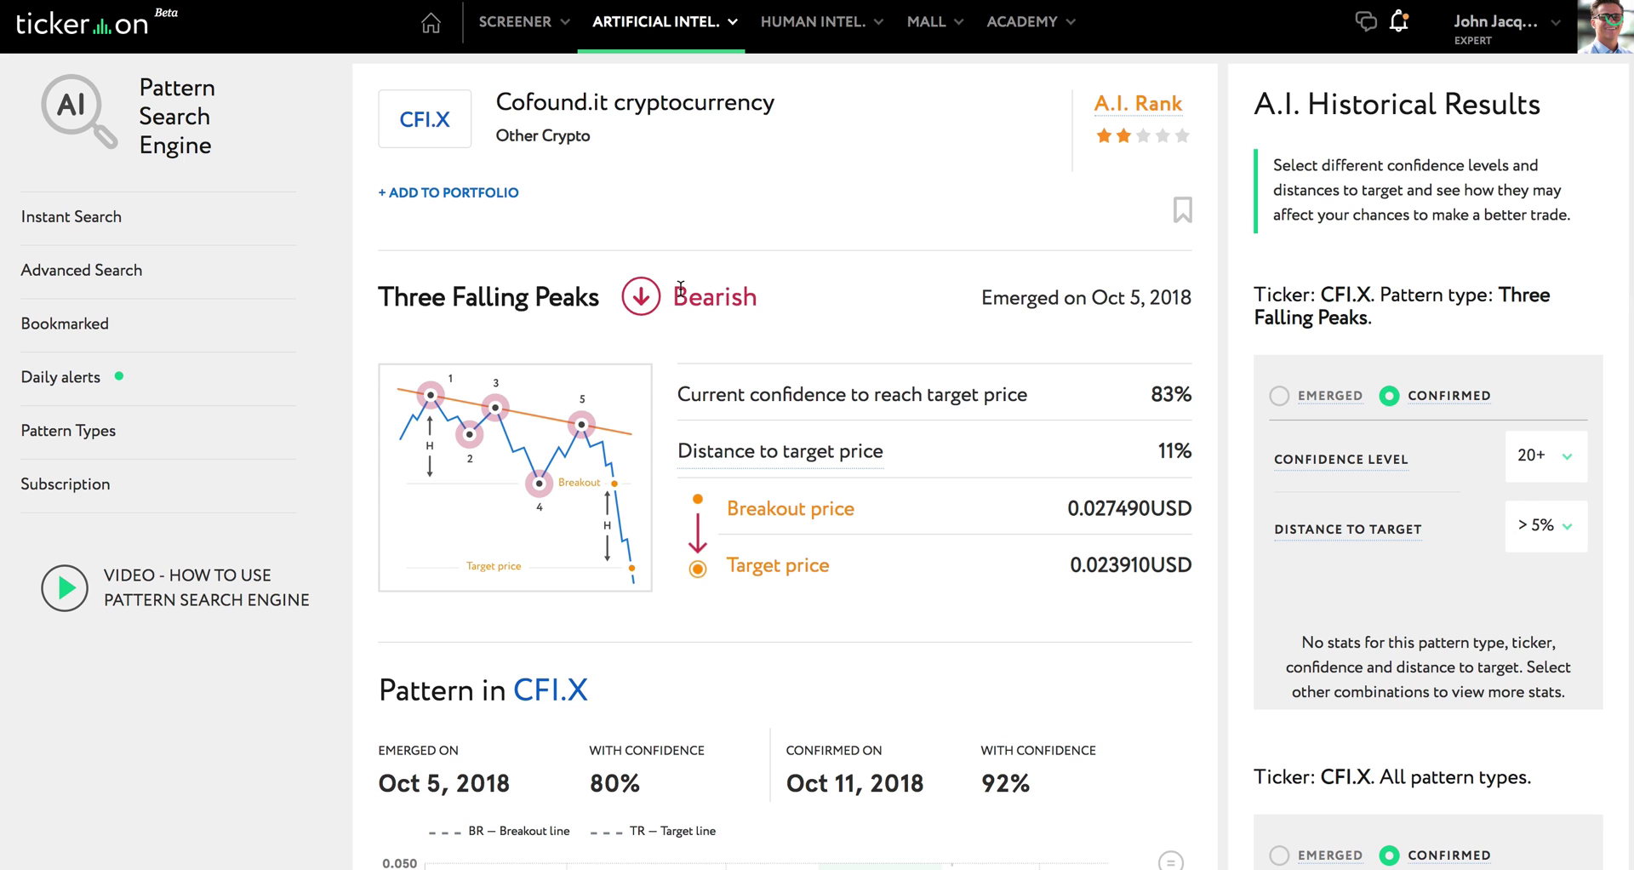
Step: Check the CFI.X pattern's confidence, highlighting the 92% confirmation value
{"action": "scroll", "coordinate": [657, 393], "scroll_direction": "down", "scroll_amount": 6}
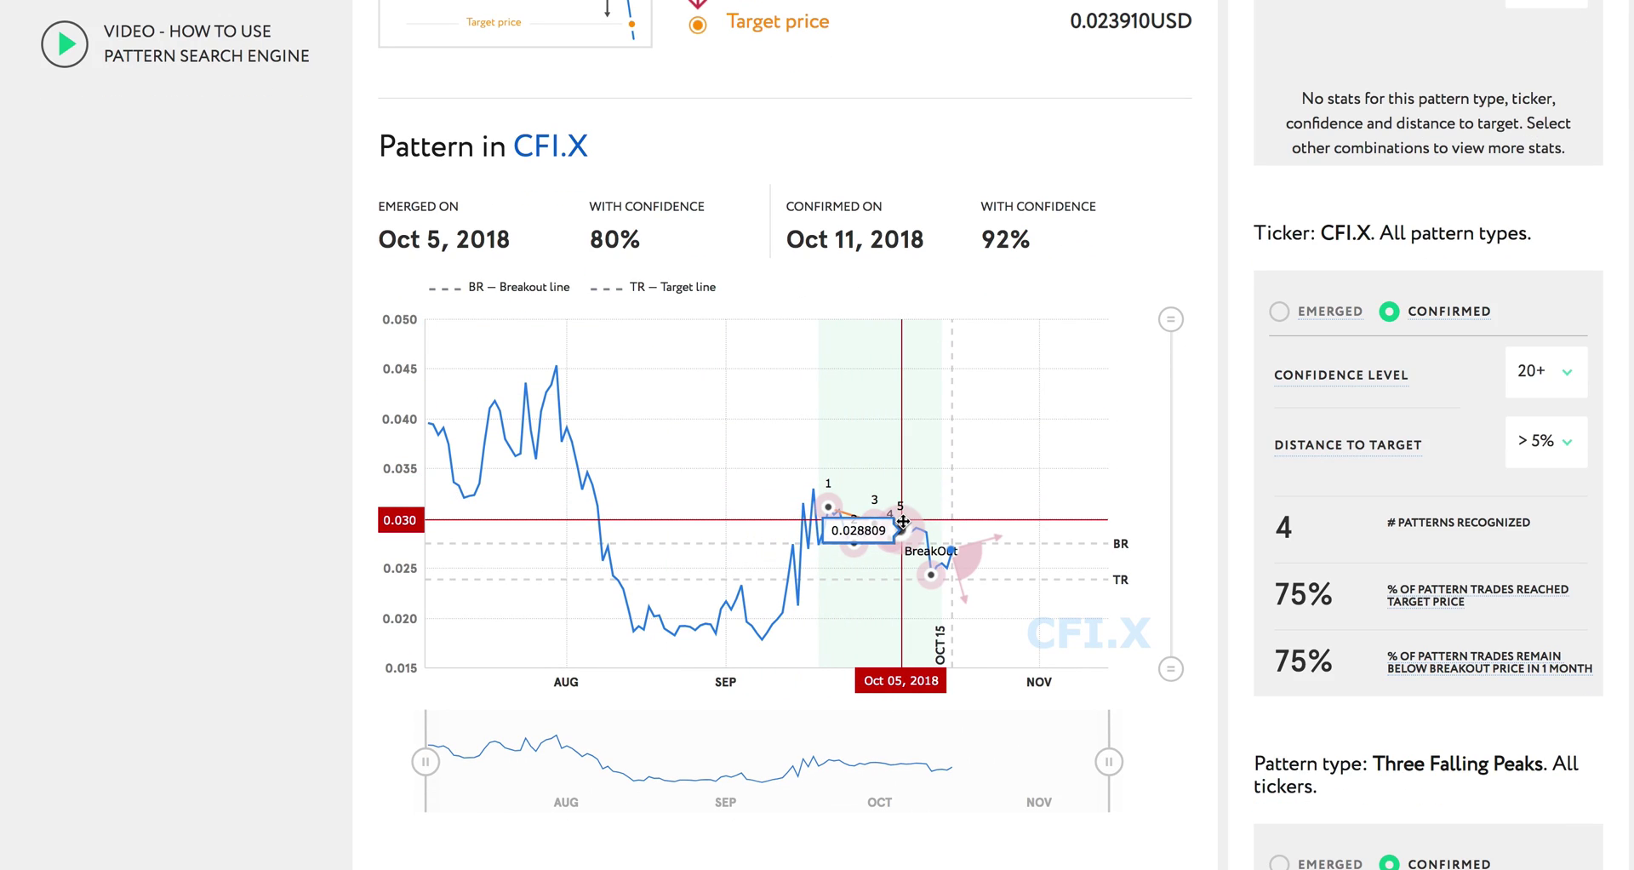
{"action": "scroll", "coordinate": [900, 521], "scroll_direction": "up", "scroll_amount": 2}
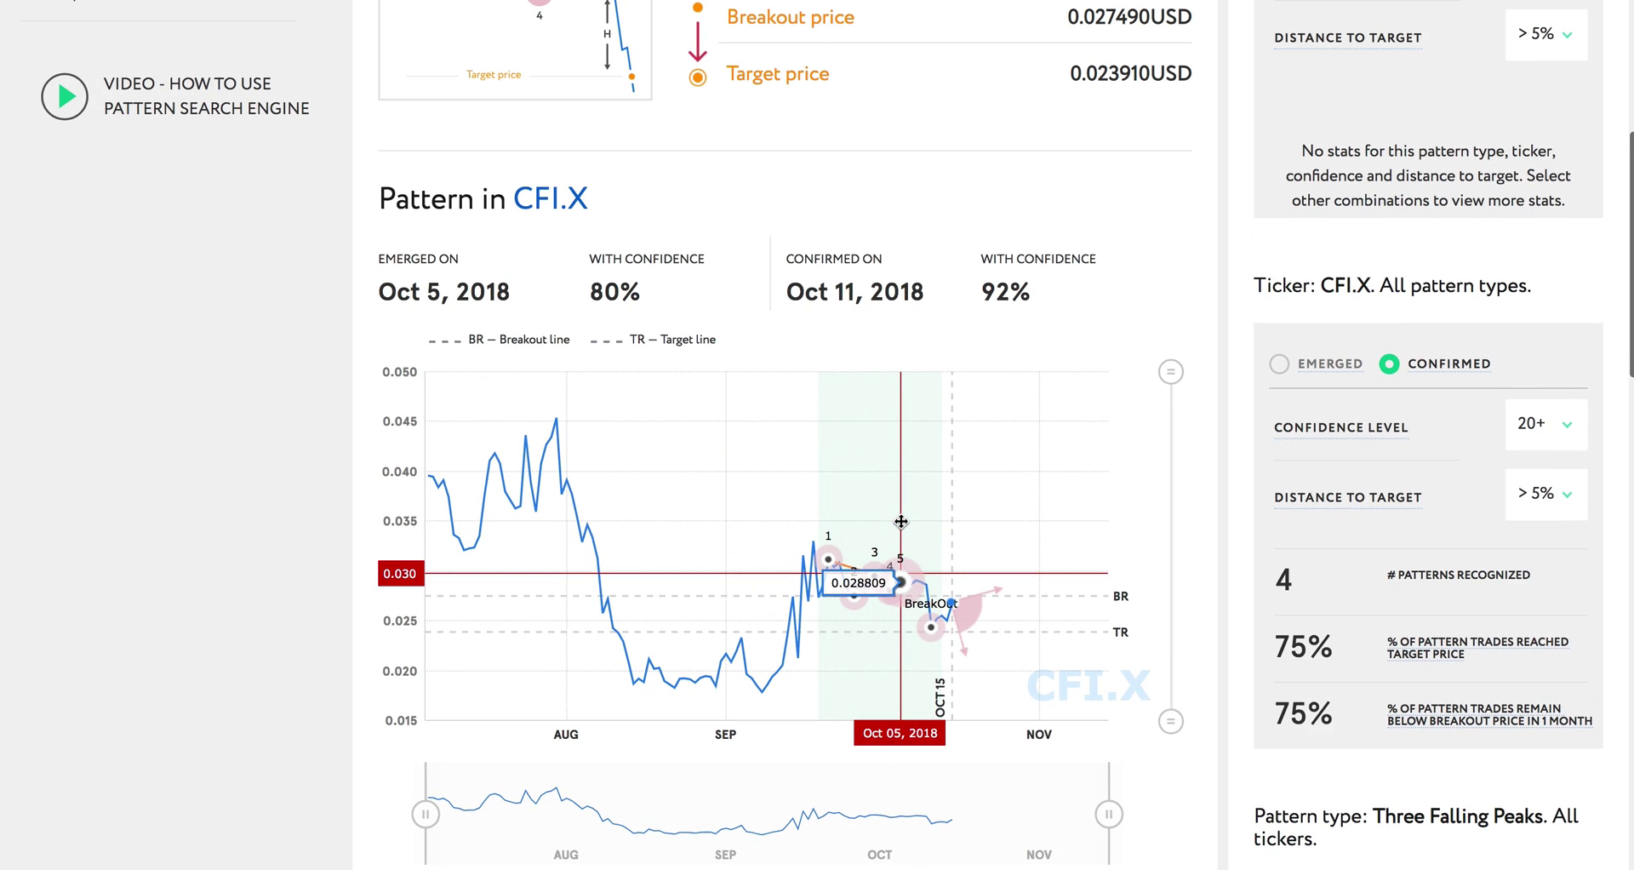
{"action": "left_click_drag", "start_coordinate": [980, 412], "coordinate": [1030, 408]}
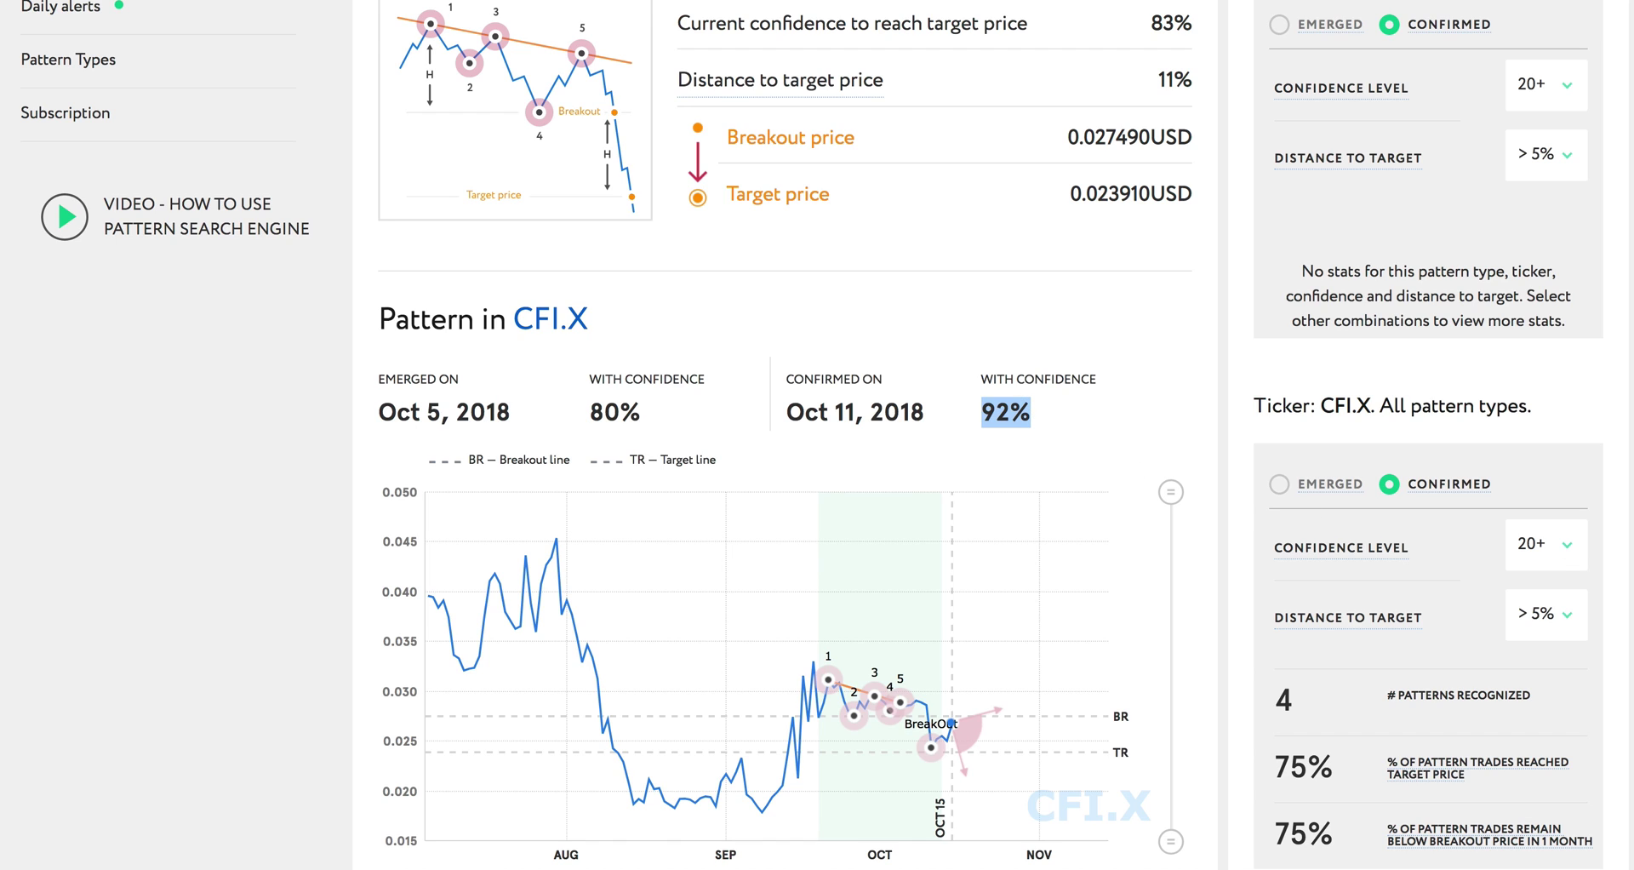
Step: Review the CFI.X A.I. Historical Results: 4 patterns recognized and 75% targets reached
{"action": "scroll", "coordinate": [1539, 497], "scroll_direction": "up", "scroll_amount": 1}
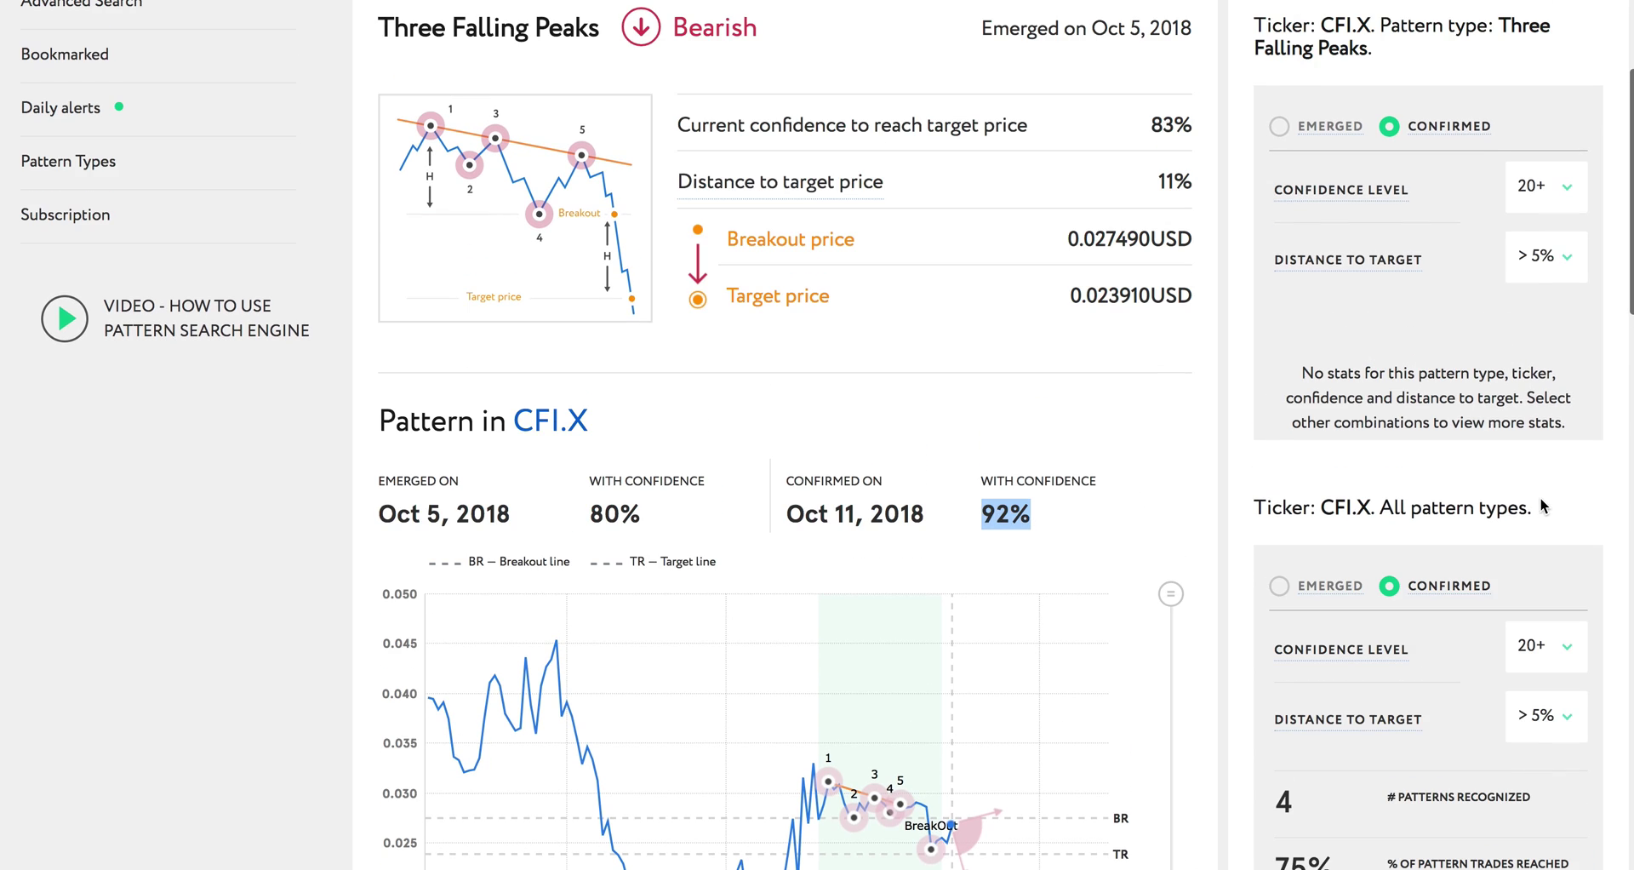
{"action": "scroll", "coordinate": [1404, 442], "scroll_direction": "down", "scroll_amount": 2}
{"action": "left_click_drag", "start_coordinate": [1252, 375], "coordinate": [1549, 376]}
{"action": "scroll", "coordinate": [1549, 376], "scroll_direction": "down", "scroll_amount": 1}
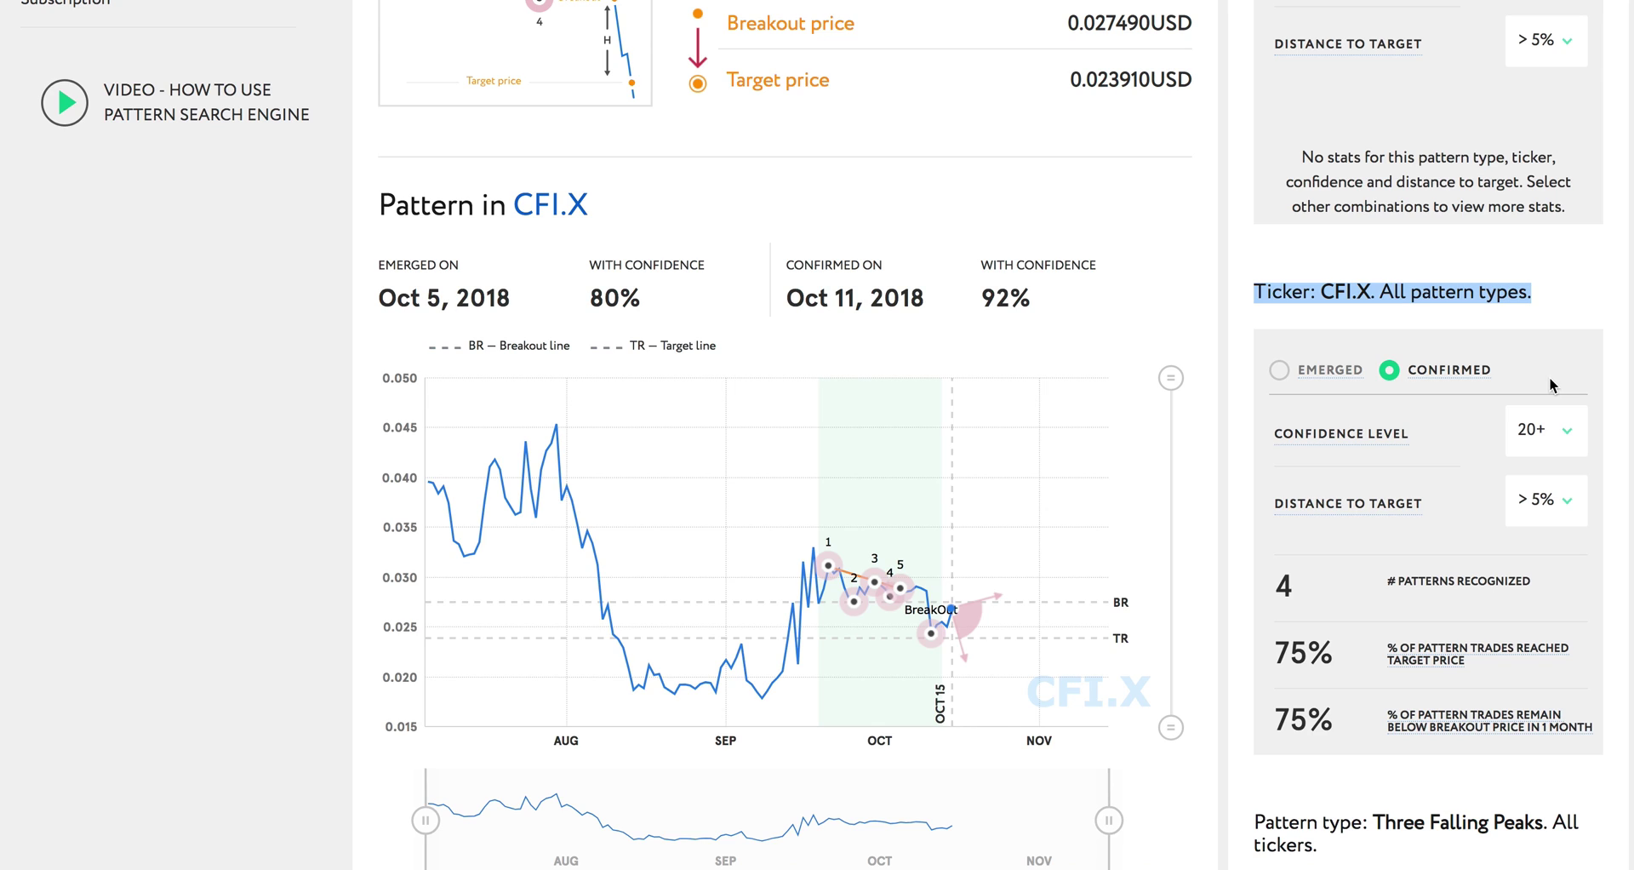
{"action": "left_click_drag", "start_coordinate": [1278, 653], "coordinate": [1327, 653]}
{"action": "left_click", "coordinate": [1272, 722]}
{"action": "double_click", "coordinate": [1321, 720]}
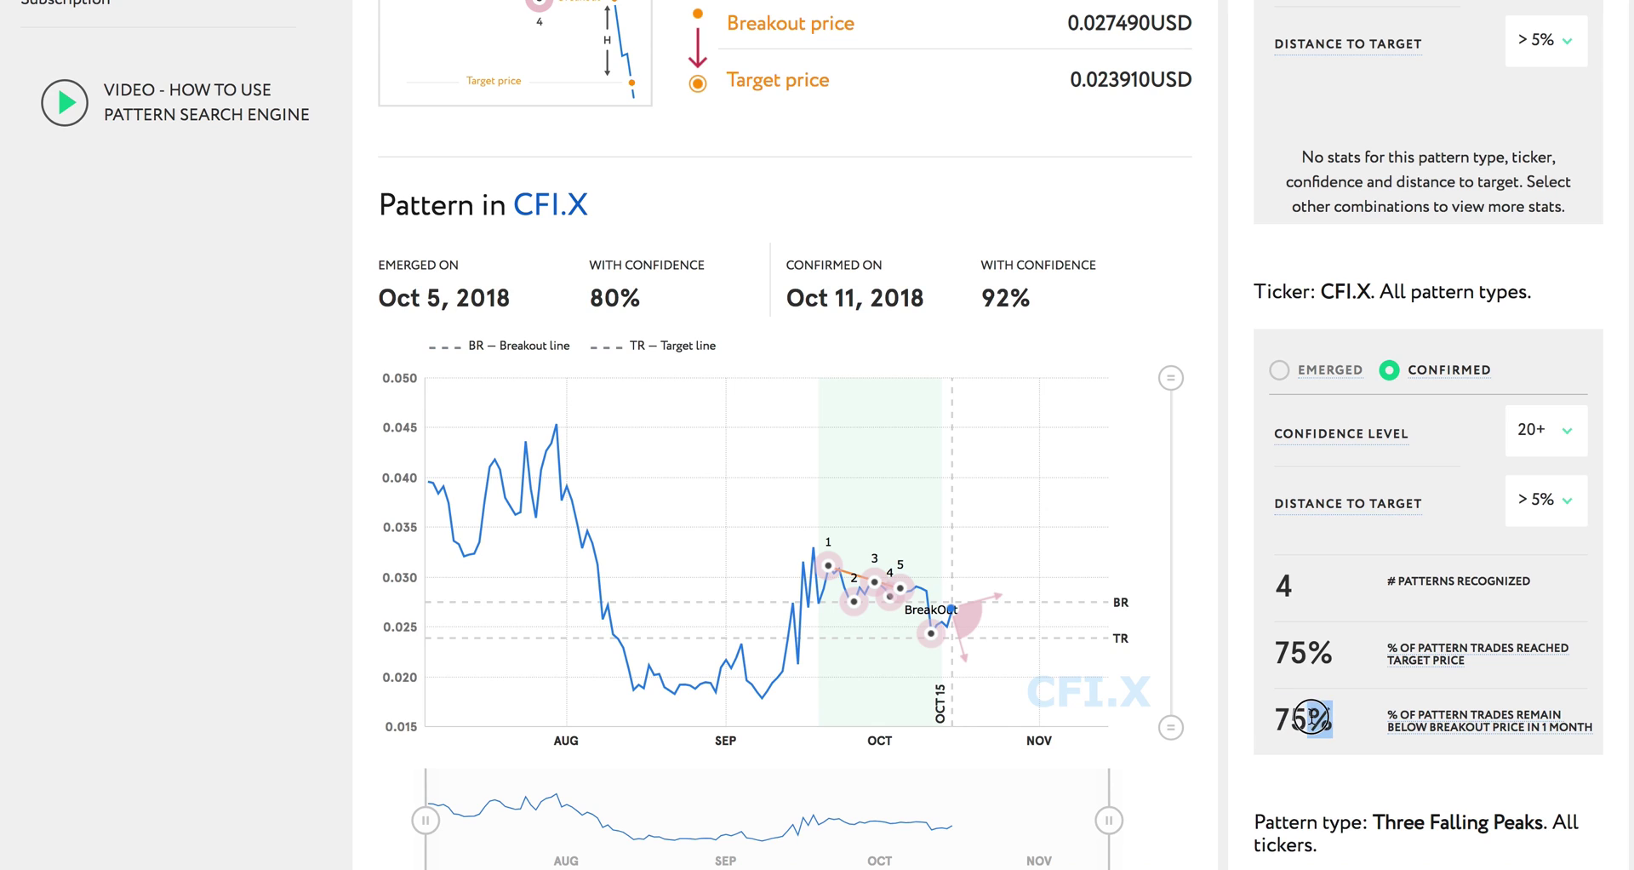
{"action": "double_click", "coordinate": [1294, 589]}
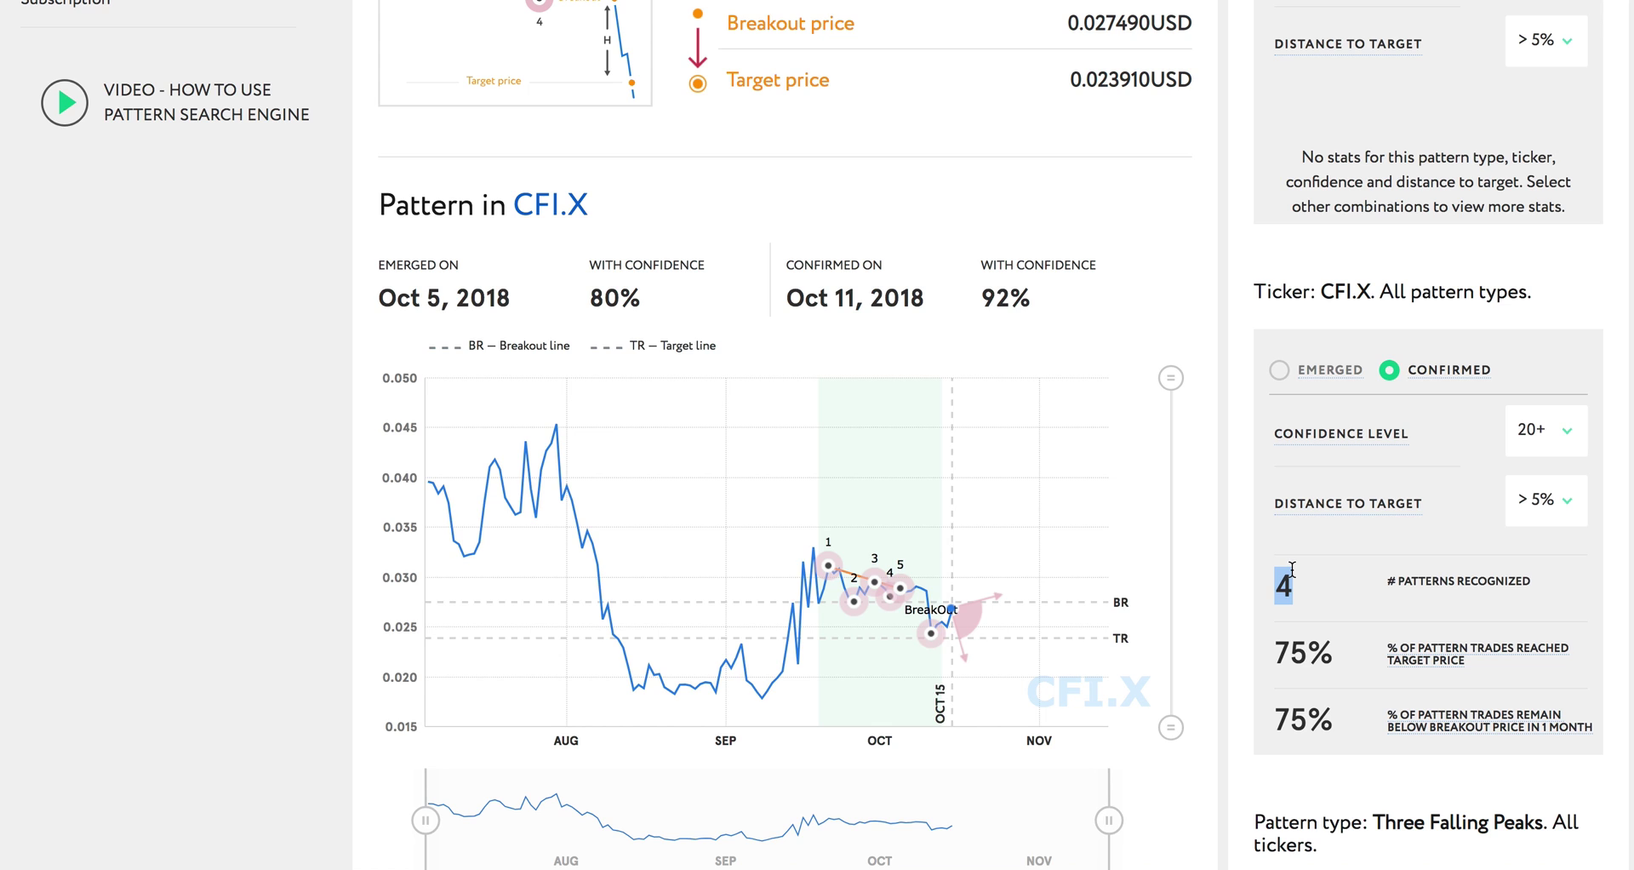
{"action": "scroll", "coordinate": [981, 490], "scroll_direction": "up", "scroll_amount": 5}
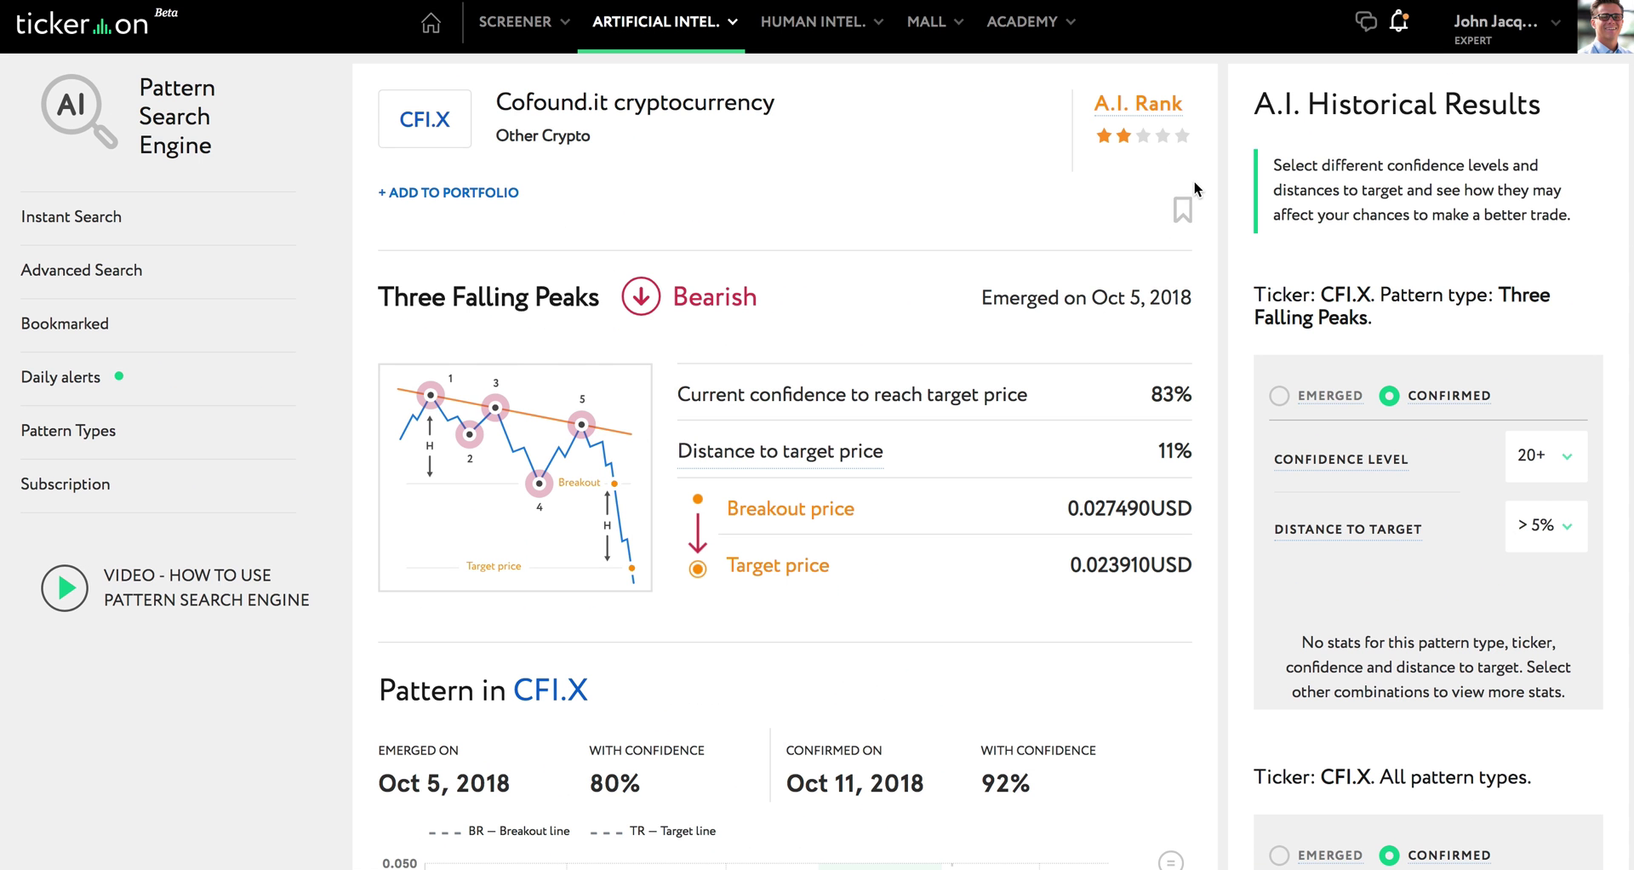
Step: Bookmark the CFI.X Three Falling Peaks pattern and show the Bookmarked list
{"action": "left_click", "coordinate": [1180, 217]}
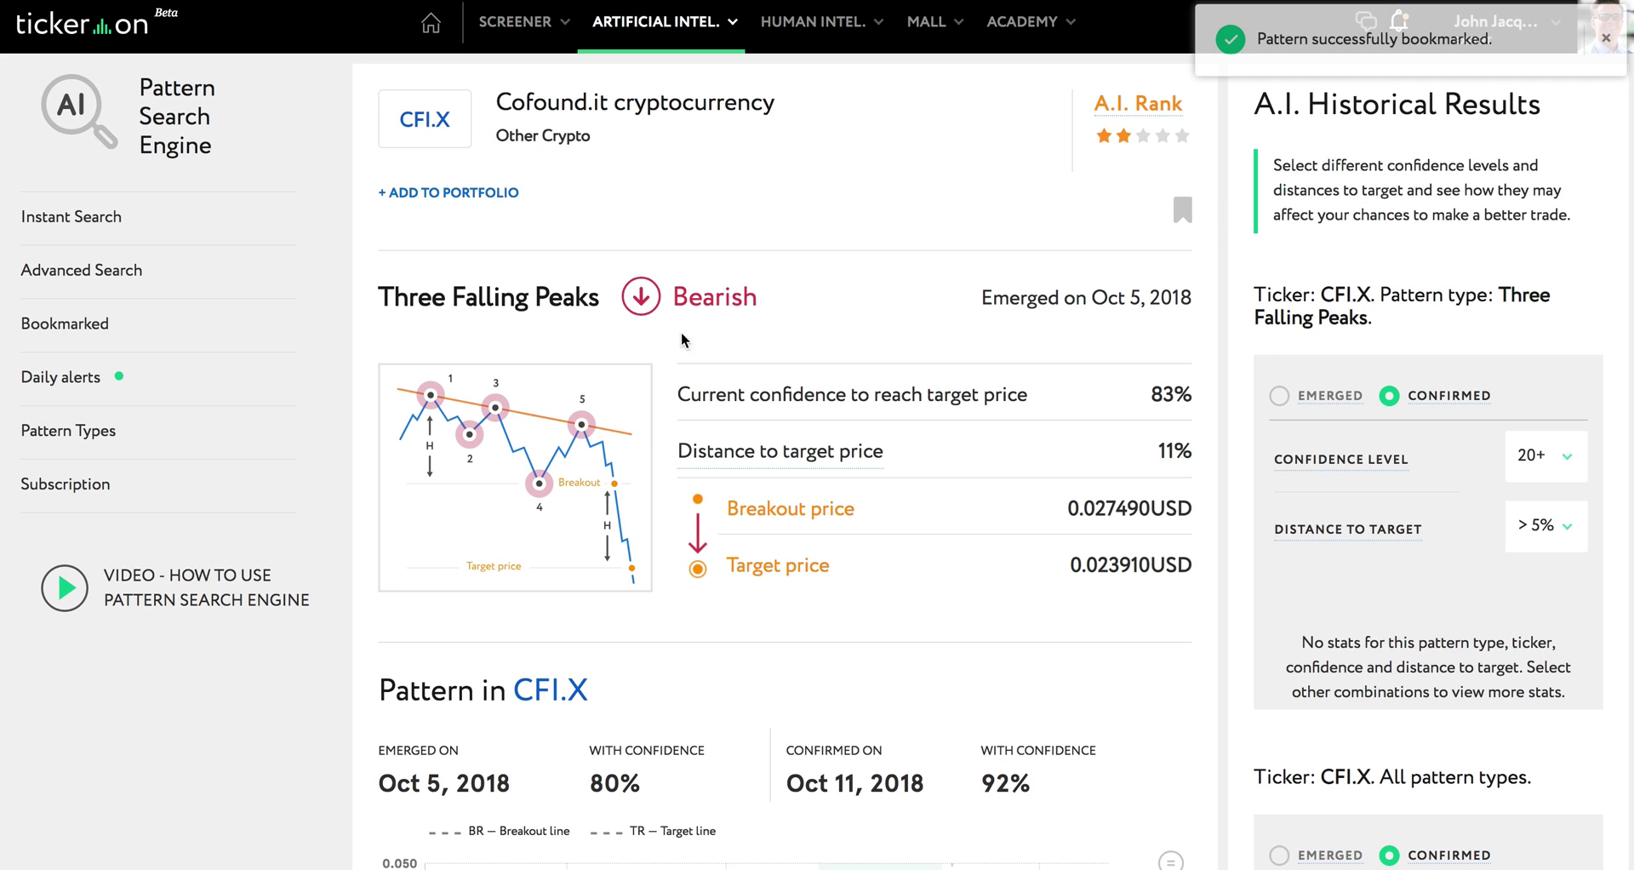
{"action": "left_click", "coordinate": [68, 329]}
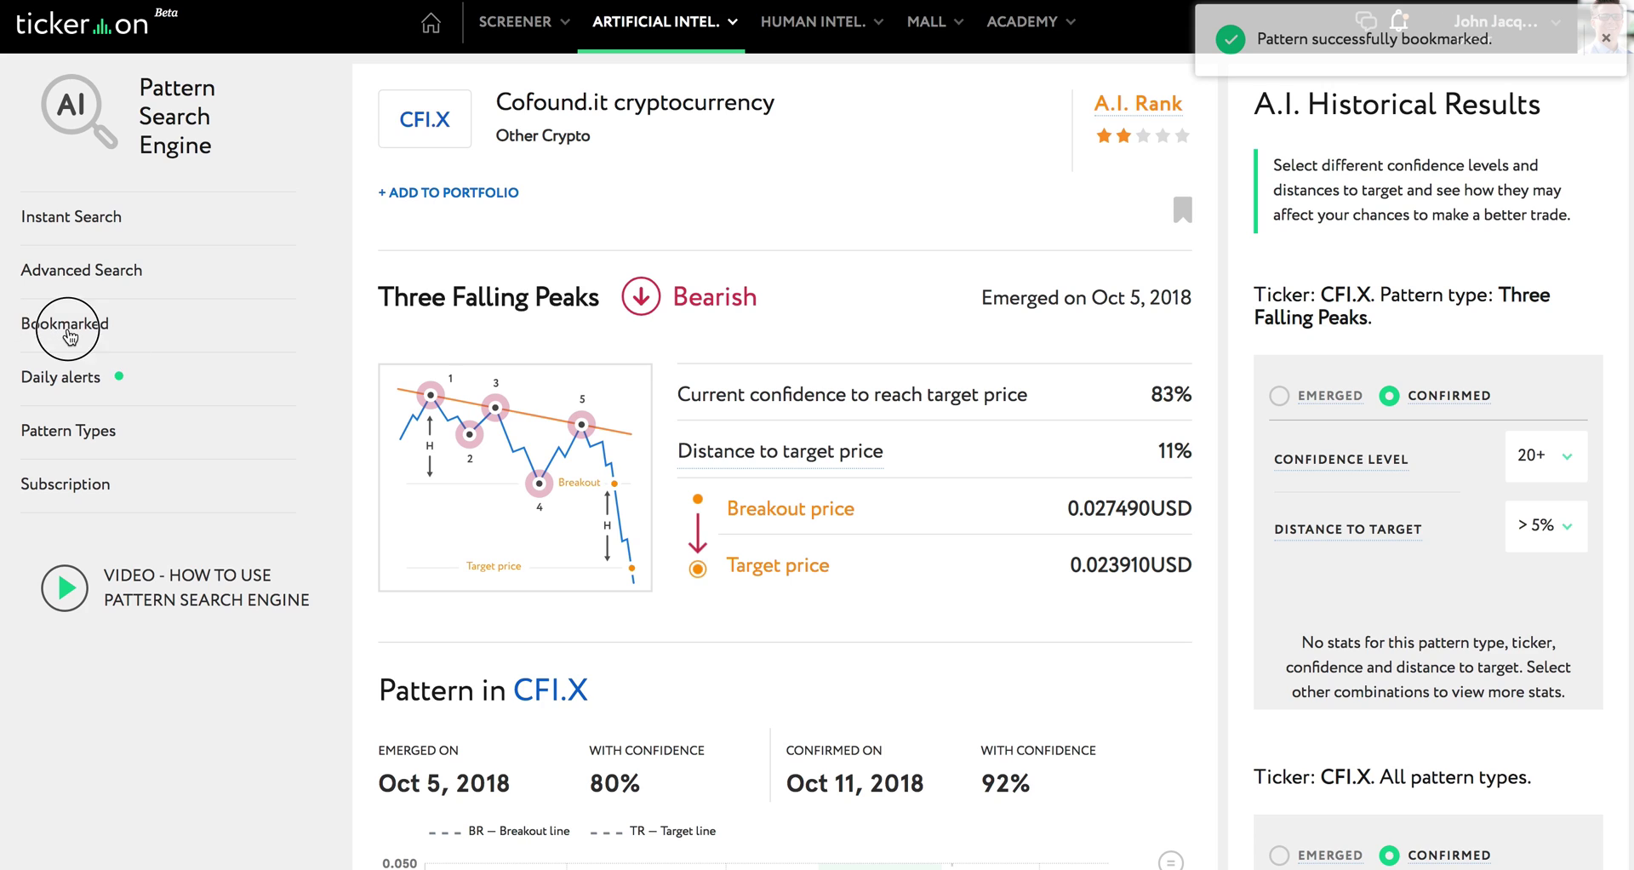